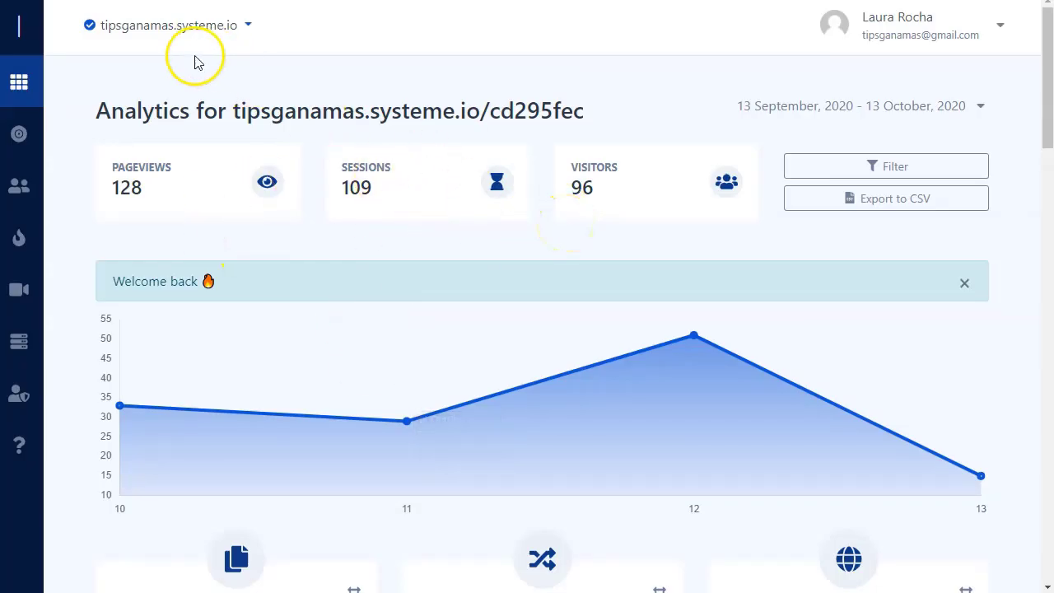
- Show the analytics dashboard and highlight the tracked page address in its heading
{"action": "left_click", "coordinate": [19, 82]}
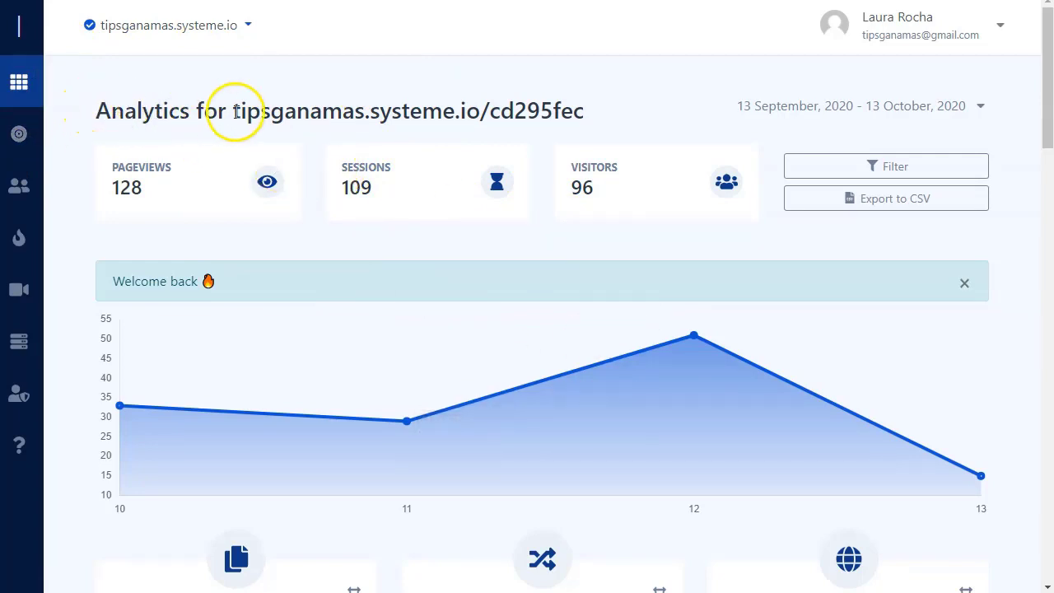
{"action": "left_click_drag", "start_coordinate": [233, 112], "coordinate": [591, 120]}
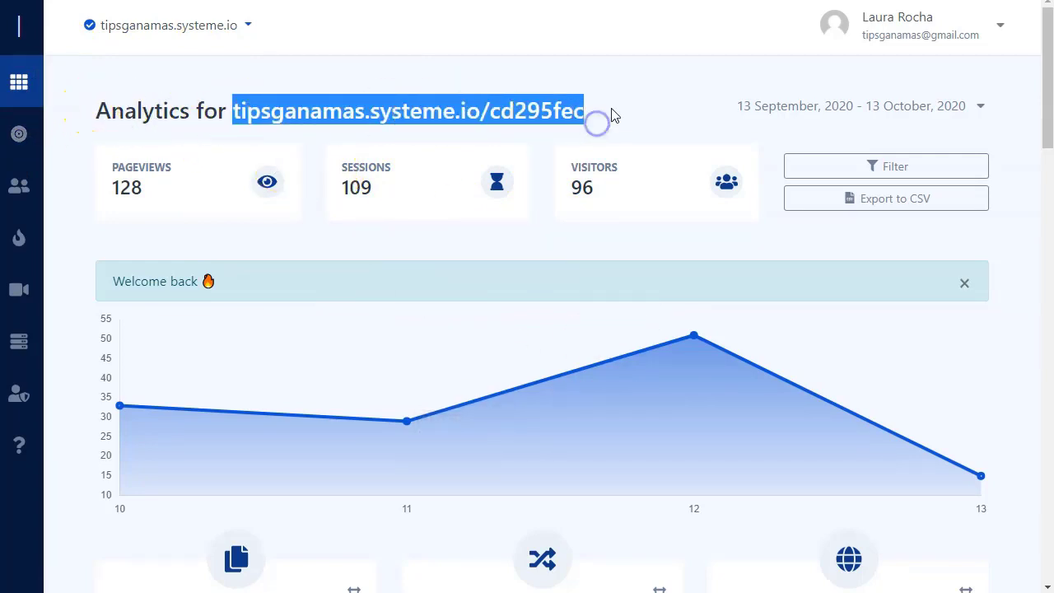
{"action": "left_click", "coordinate": [610, 108]}
{"action": "scroll", "coordinate": [367, 305], "scroll_direction": "down", "scroll_amount": 3}
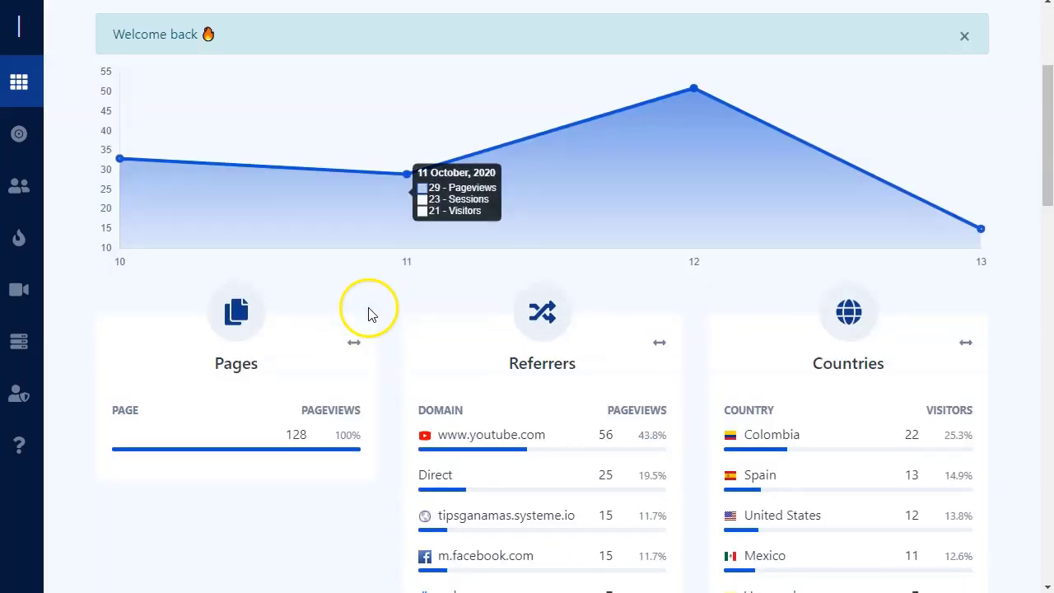
{"action": "scroll", "coordinate": [369, 306], "scroll_direction": "down", "scroll_amount": 3}
{"action": "scroll", "coordinate": [568, 72], "scroll_direction": "up", "scroll_amount": 4}
{"action": "scroll", "coordinate": [567, 73], "scroll_direction": "up", "scroll_amount": 2}
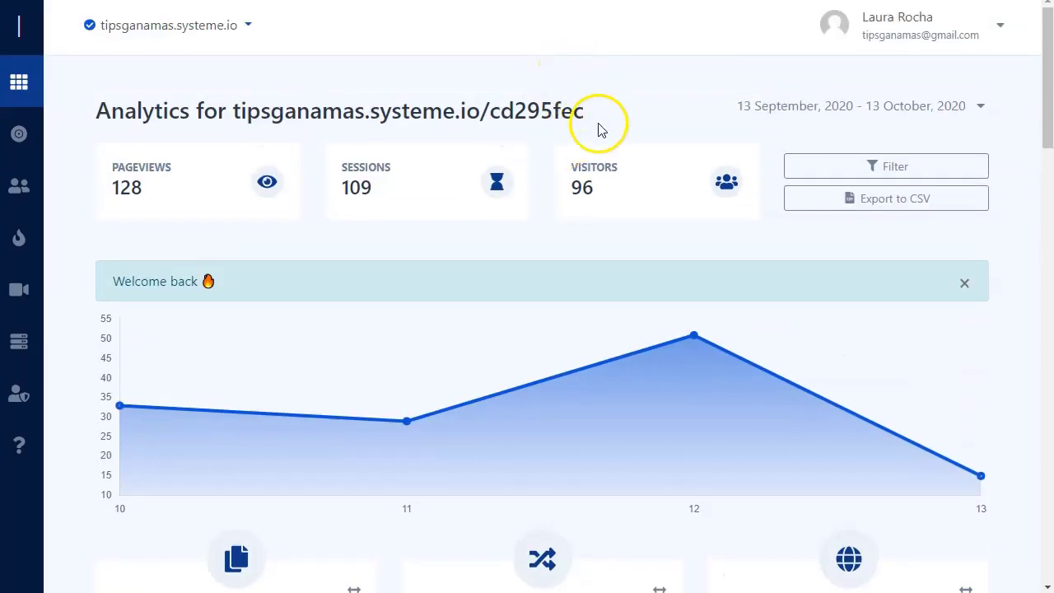
- Highlight the tracked address again and point out its cd295fec page path
{"action": "left_click_drag", "start_coordinate": [601, 124], "coordinate": [232, 114]}
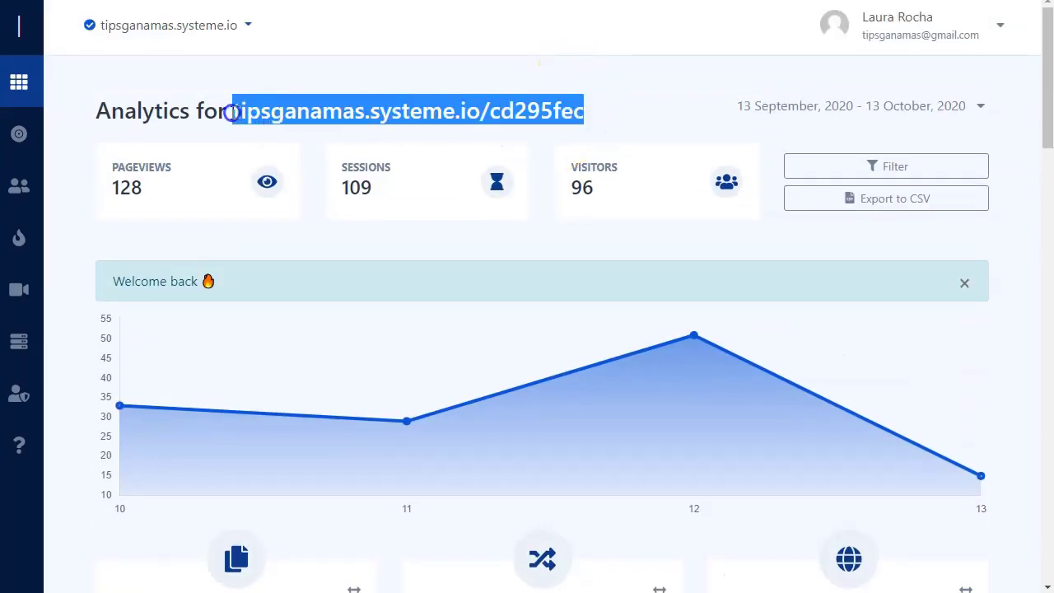
{"action": "left_click", "coordinate": [588, 116]}
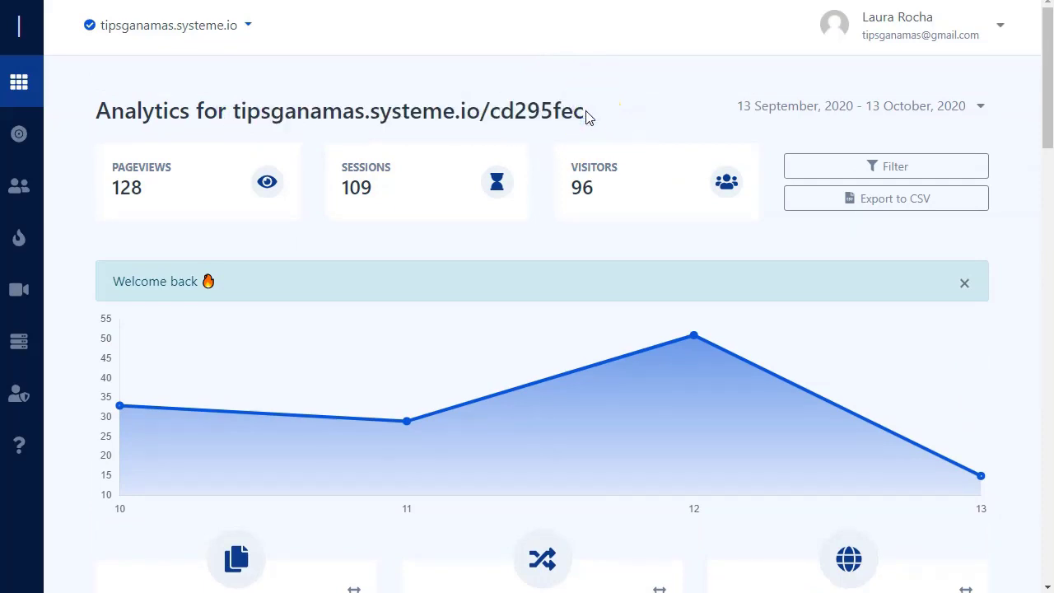
{"action": "left_click", "coordinate": [494, 110]}
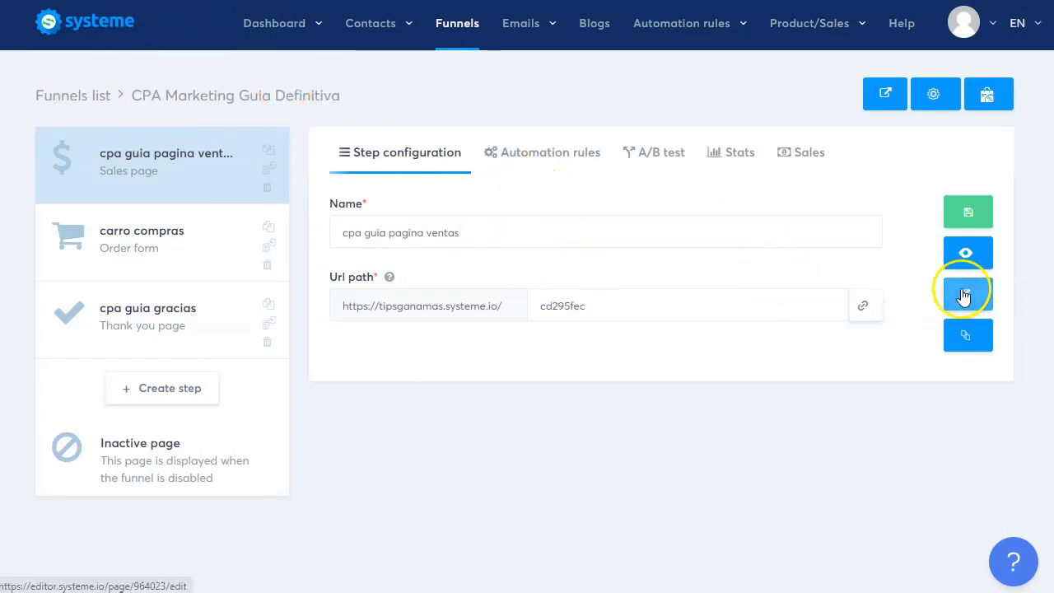
- Open the 'Marketing CPA' sales page in the editor and scroll its page settings to Tracking code
{"action": "left_click", "coordinate": [966, 300]}
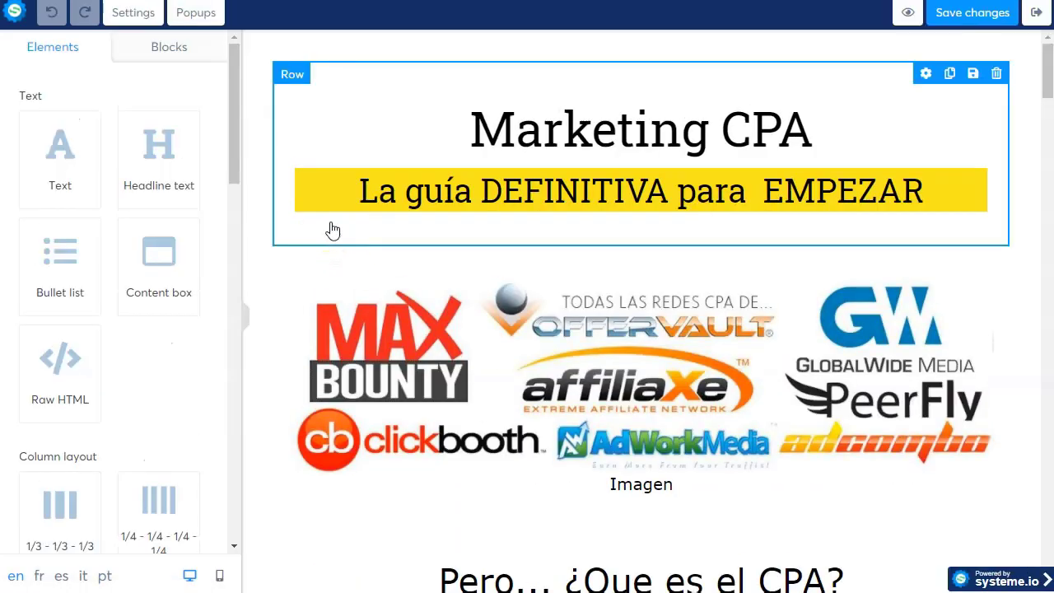
{"action": "left_click", "coordinate": [136, 15]}
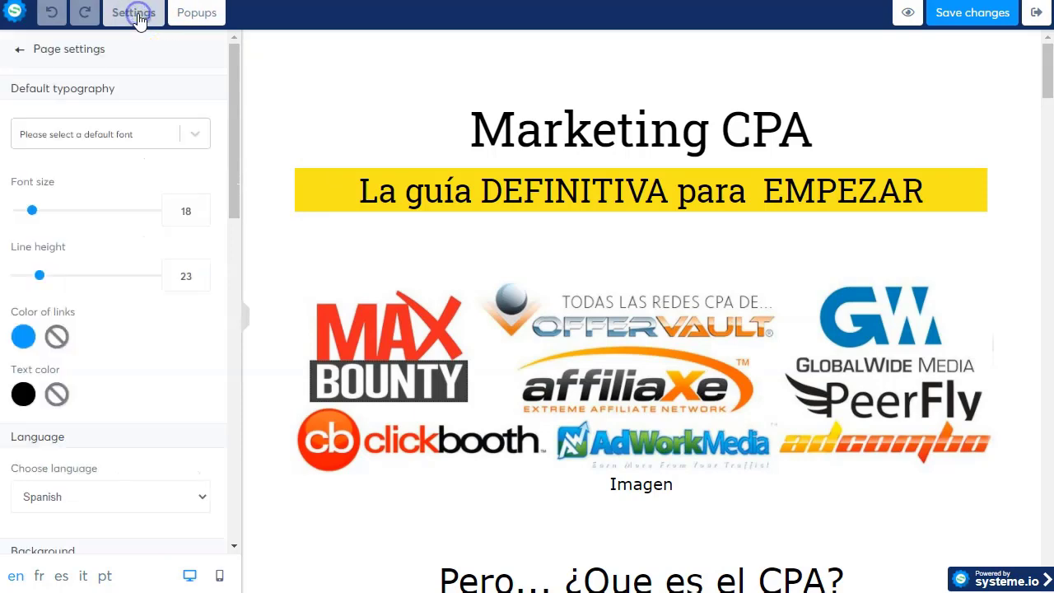
{"action": "scroll", "coordinate": [35, 447], "scroll_direction": "down", "scroll_amount": 5}
{"action": "scroll", "coordinate": [104, 447], "scroll_direction": "down", "scroll_amount": 7}
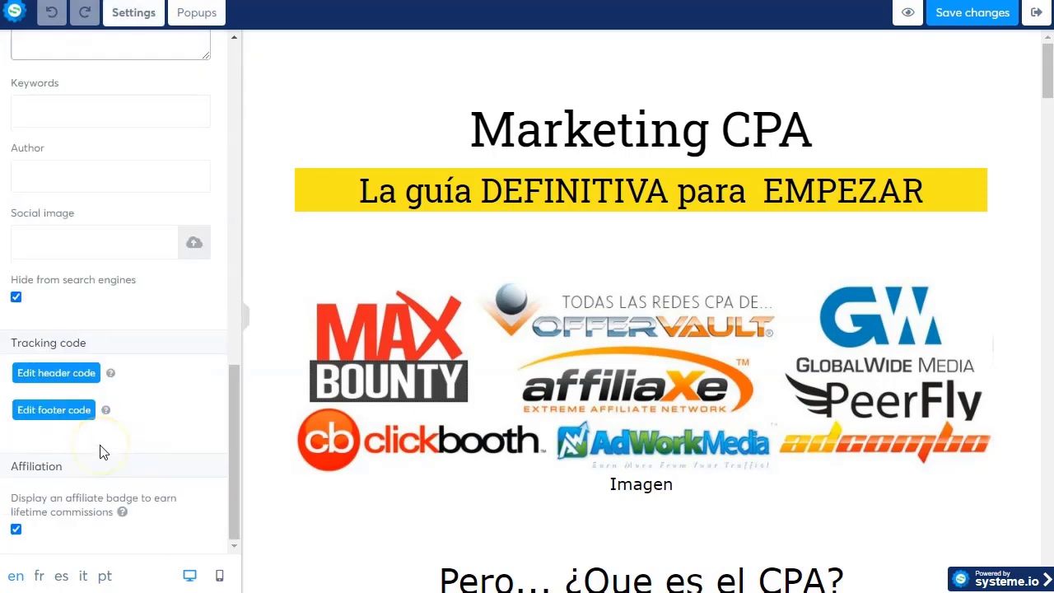
- Inspect the Improve Suite pixel address in the page's footer code and close it unchanged
{"action": "left_click", "coordinate": [52, 416]}
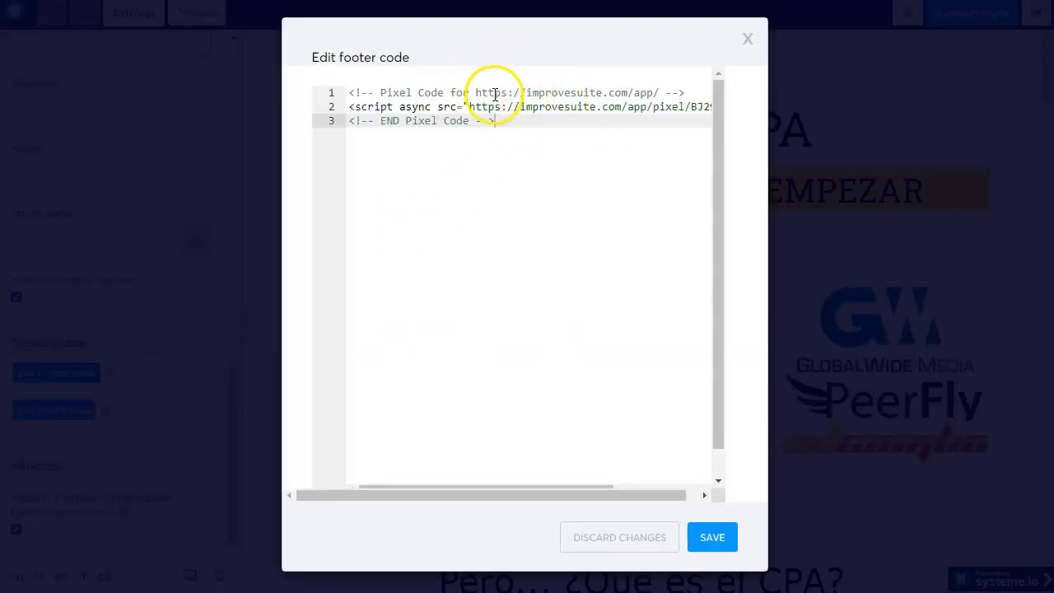
{"action": "left_click_drag", "start_coordinate": [475, 92], "coordinate": [653, 91]}
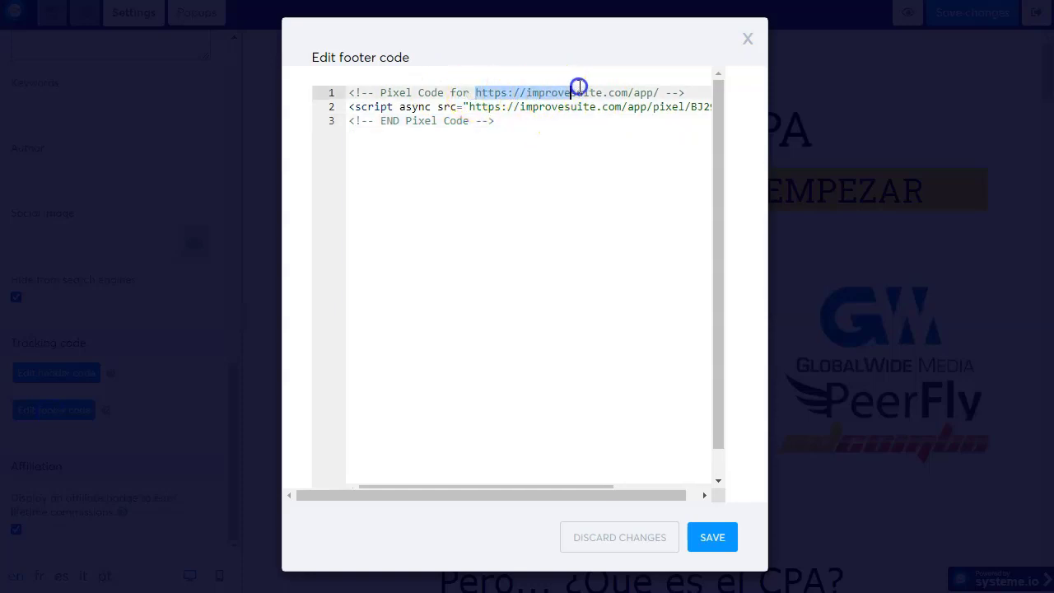
{"action": "left_click", "coordinate": [647, 160]}
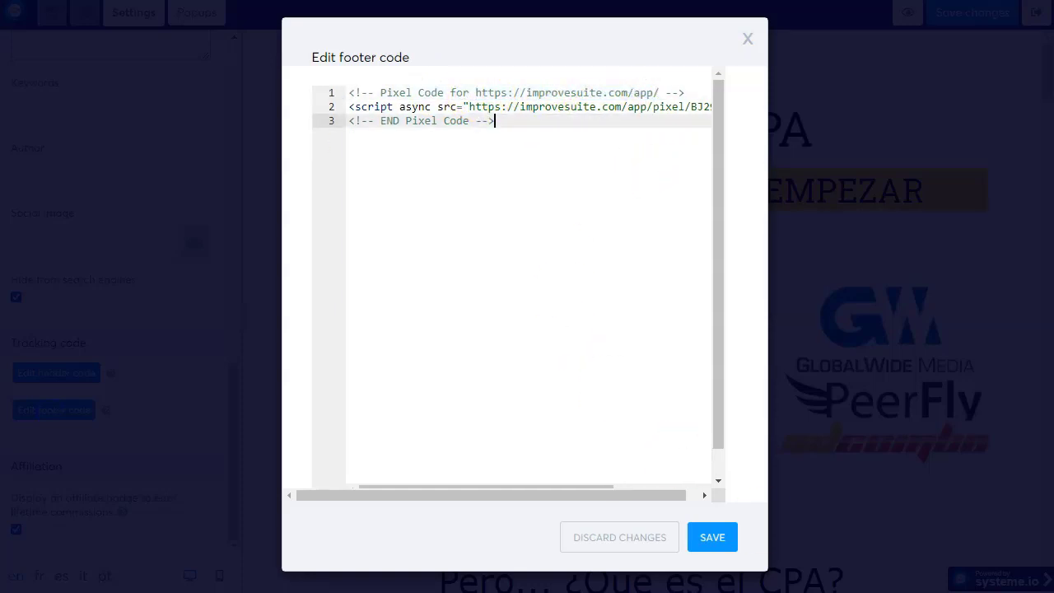
{"action": "left_click", "coordinate": [629, 539]}
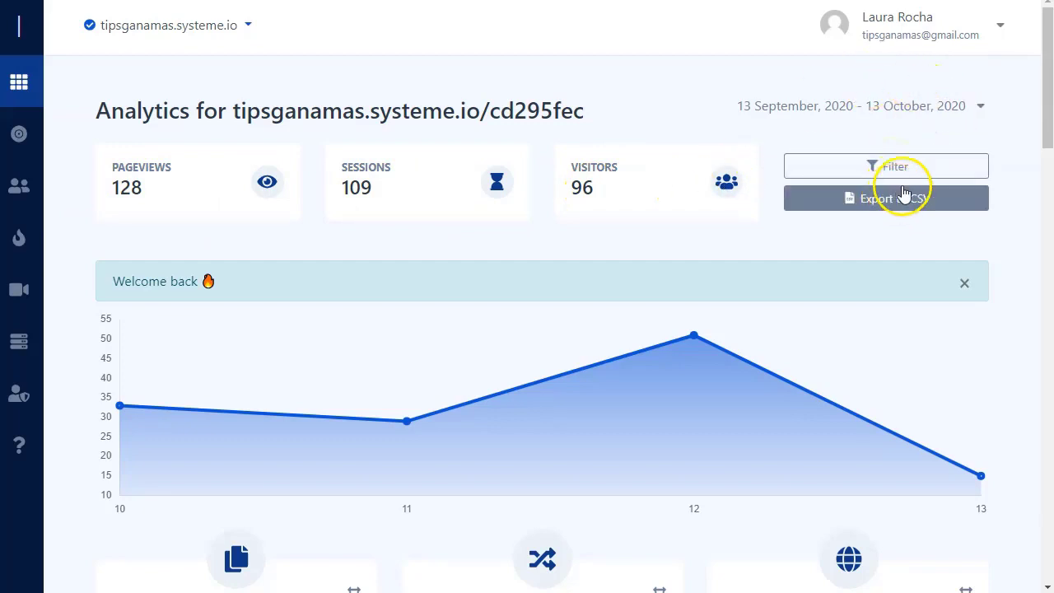
- Point out the page's 128 pageviews and 100% share in the Pages card
{"action": "mouse_move", "coordinate": [404, 324]}
{"action": "scroll", "coordinate": [404, 323], "scroll_direction": "down", "scroll_amount": 4}
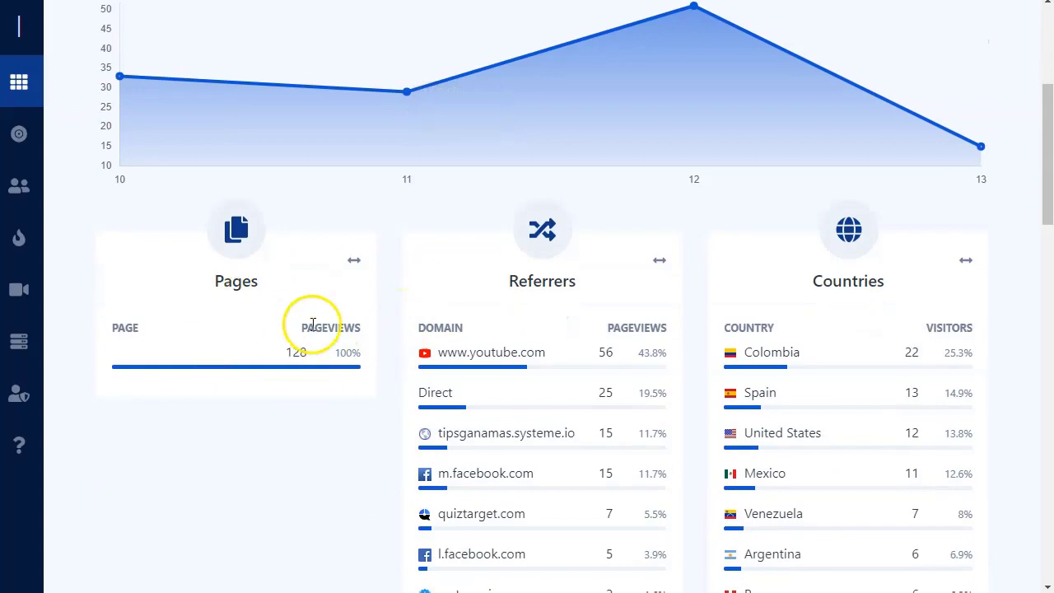
{"action": "left_click", "coordinate": [294, 352]}
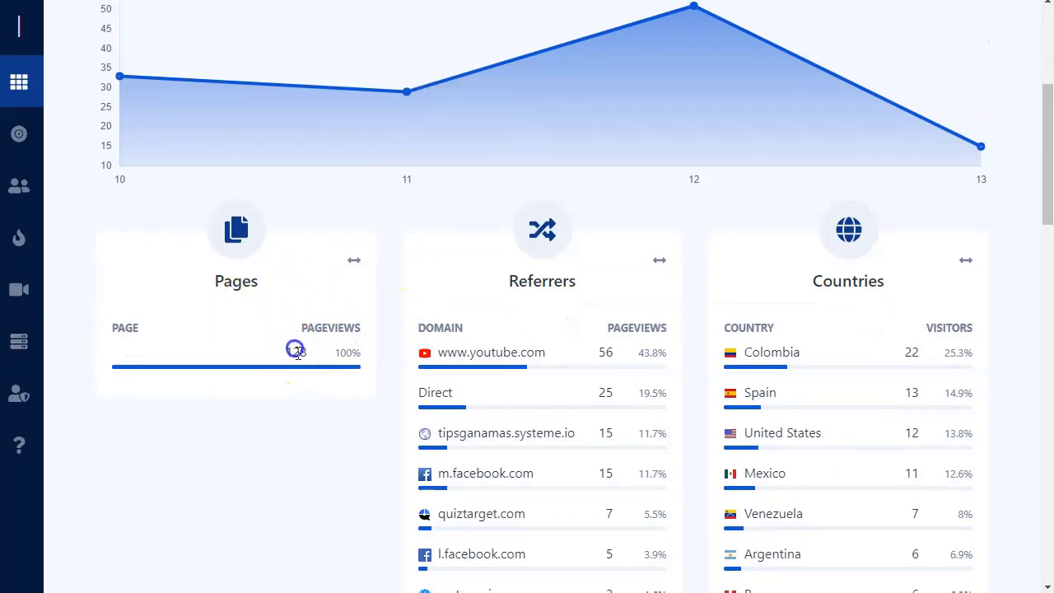
{"action": "left_click_drag", "start_coordinate": [303, 352], "coordinate": [372, 354]}
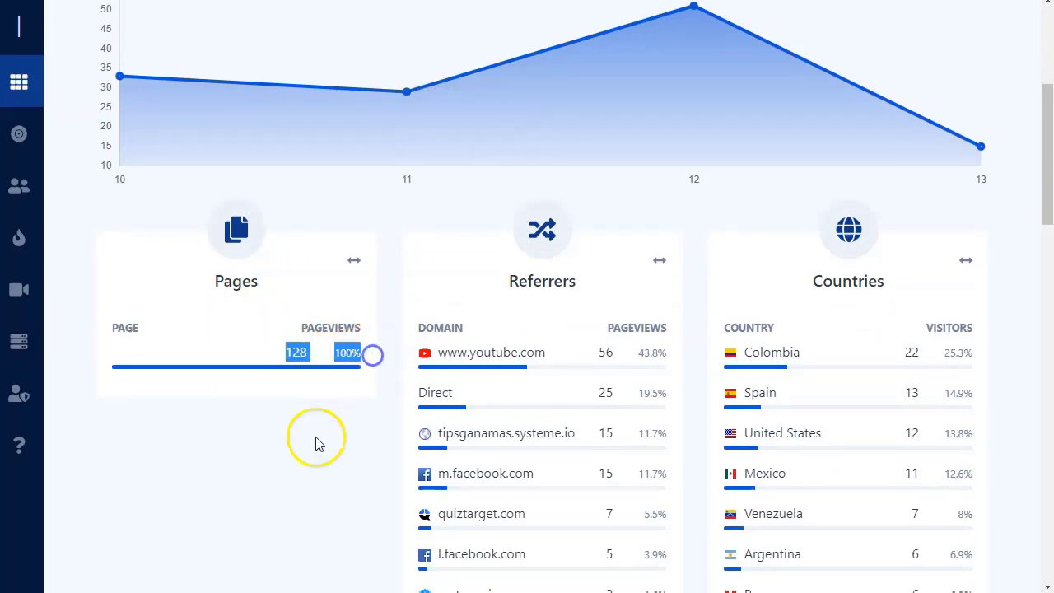
{"action": "left_click", "coordinate": [314, 462]}
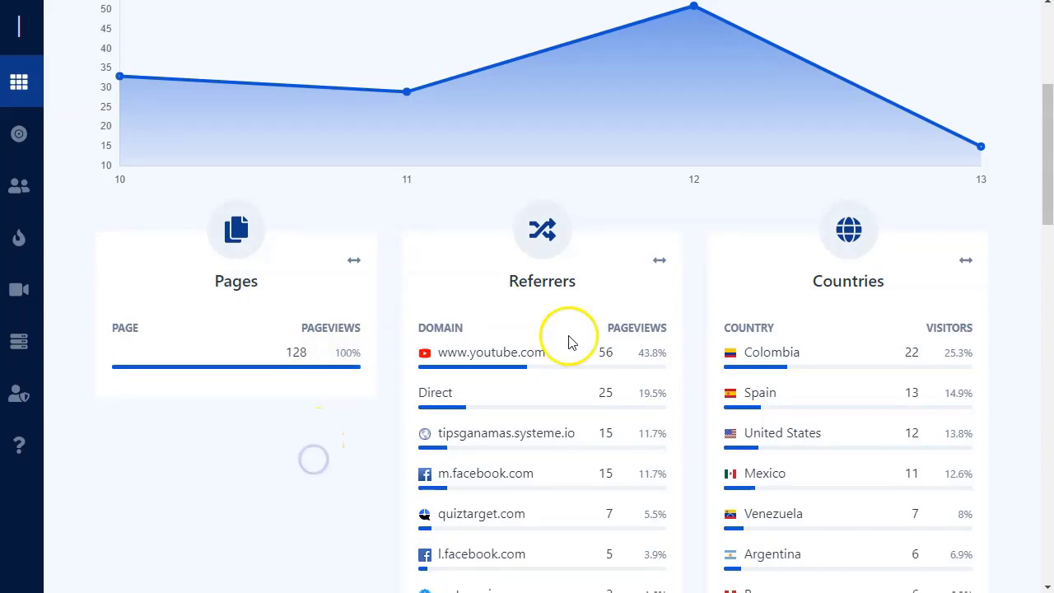
{"action": "double_click", "coordinate": [561, 280]}
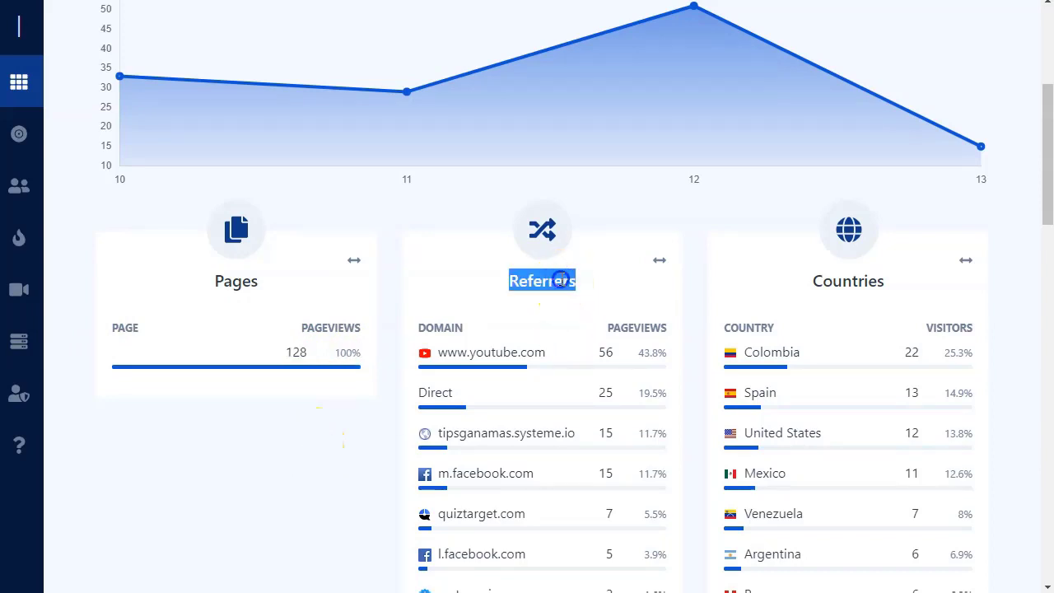
{"action": "left_click", "coordinate": [609, 224]}
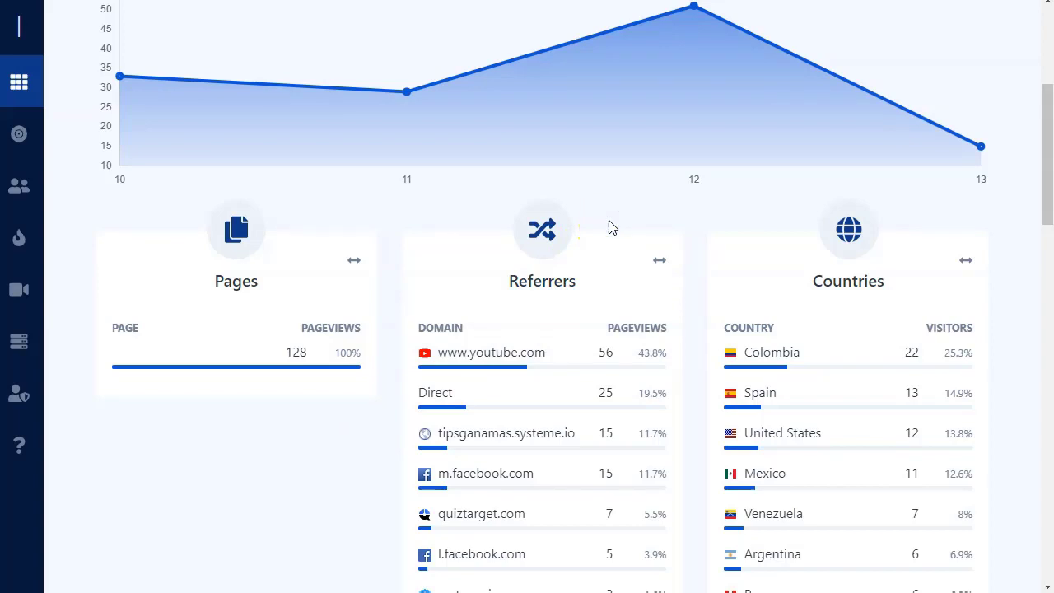
{"action": "left_click", "coordinate": [536, 276]}
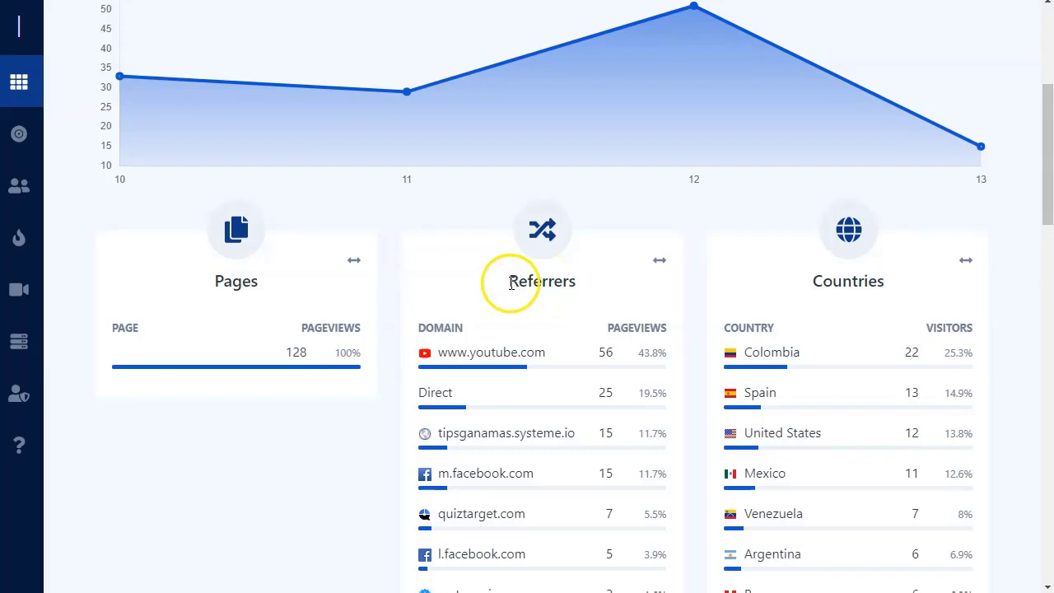
{"action": "left_click_drag", "start_coordinate": [508, 280], "coordinate": [582, 277]}
{"action": "left_click", "coordinate": [576, 288]}
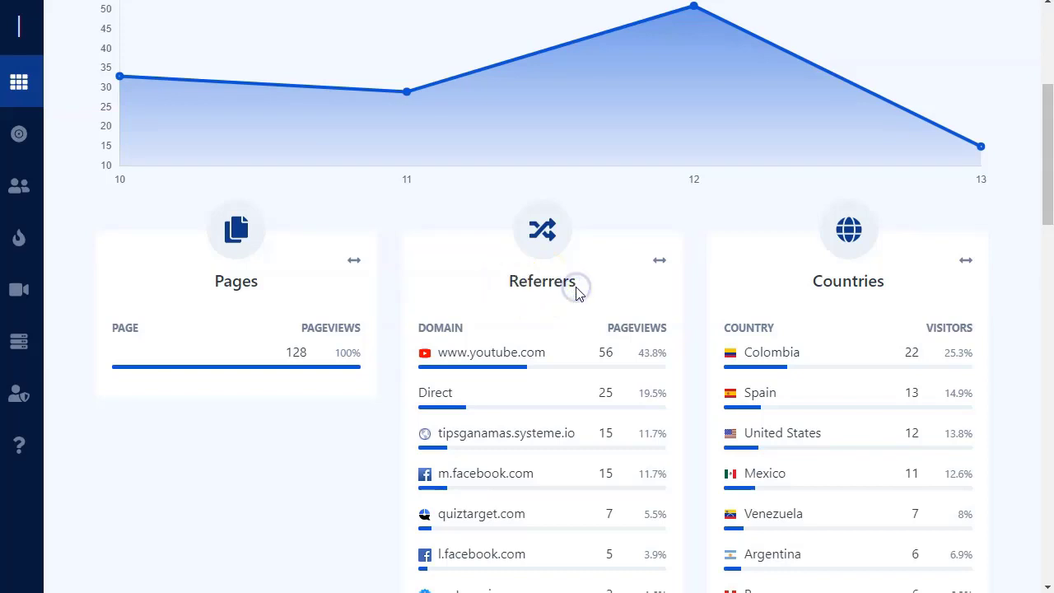
{"action": "left_click", "coordinate": [572, 288]}
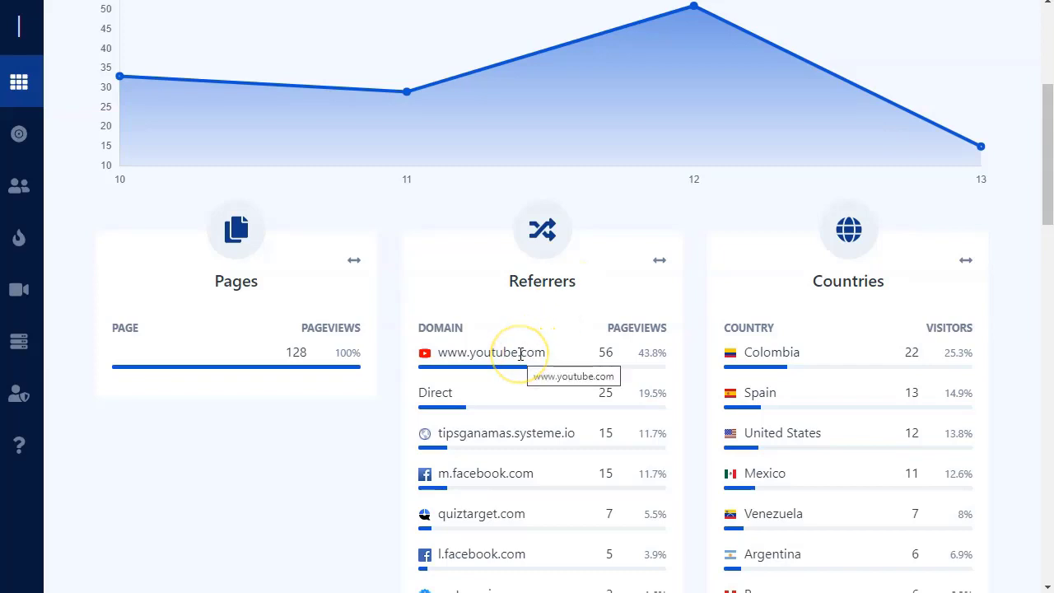
{"action": "left_click", "coordinate": [635, 353]}
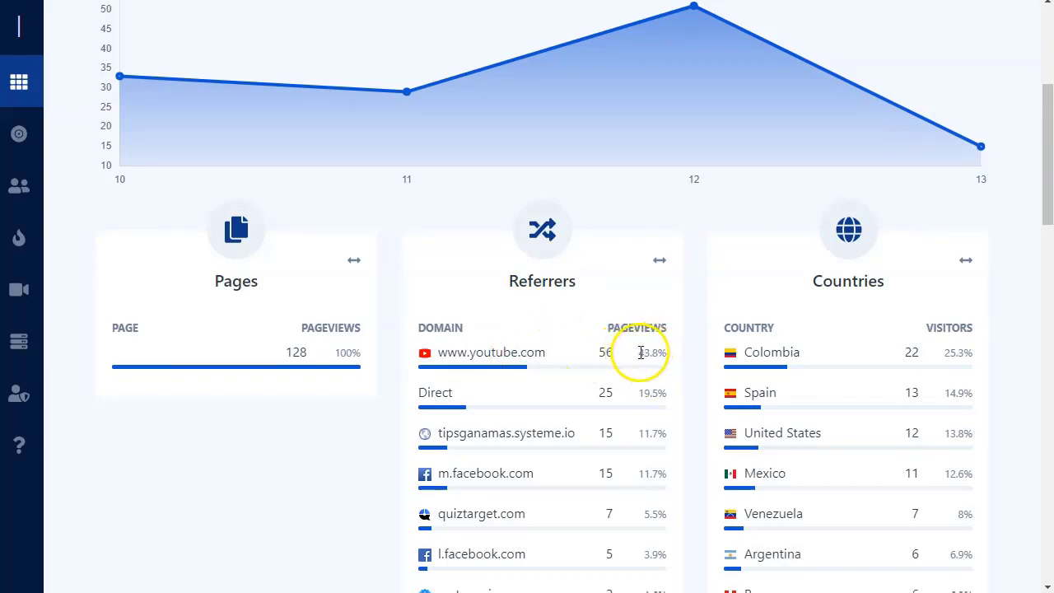
{"action": "left_click_drag", "start_coordinate": [640, 354], "coordinate": [669, 354]}
{"action": "left_click", "coordinate": [651, 353]}
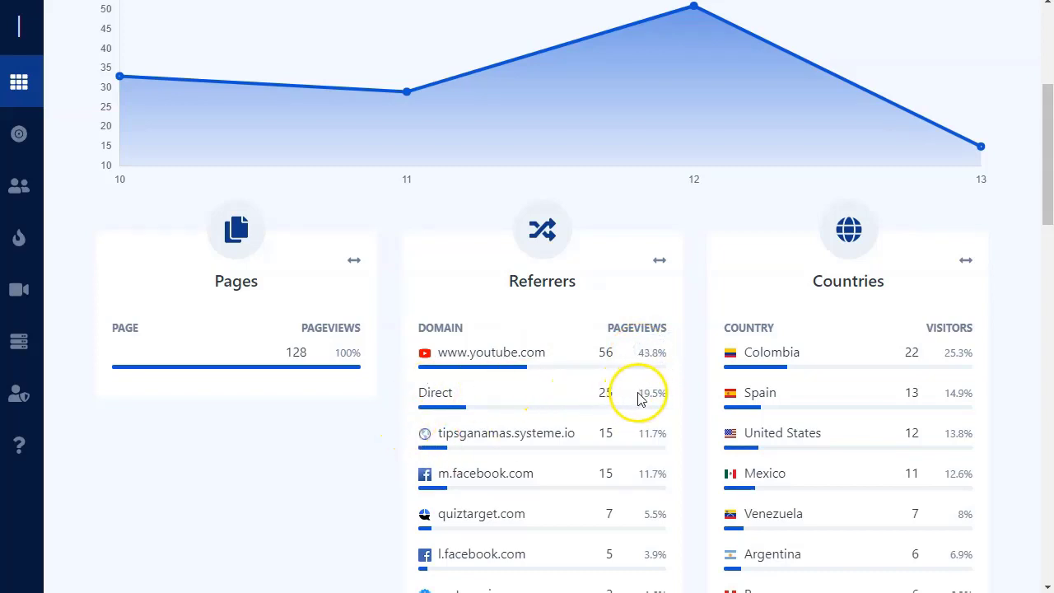
{"action": "left_click_drag", "start_coordinate": [640, 395], "coordinate": [669, 389]}
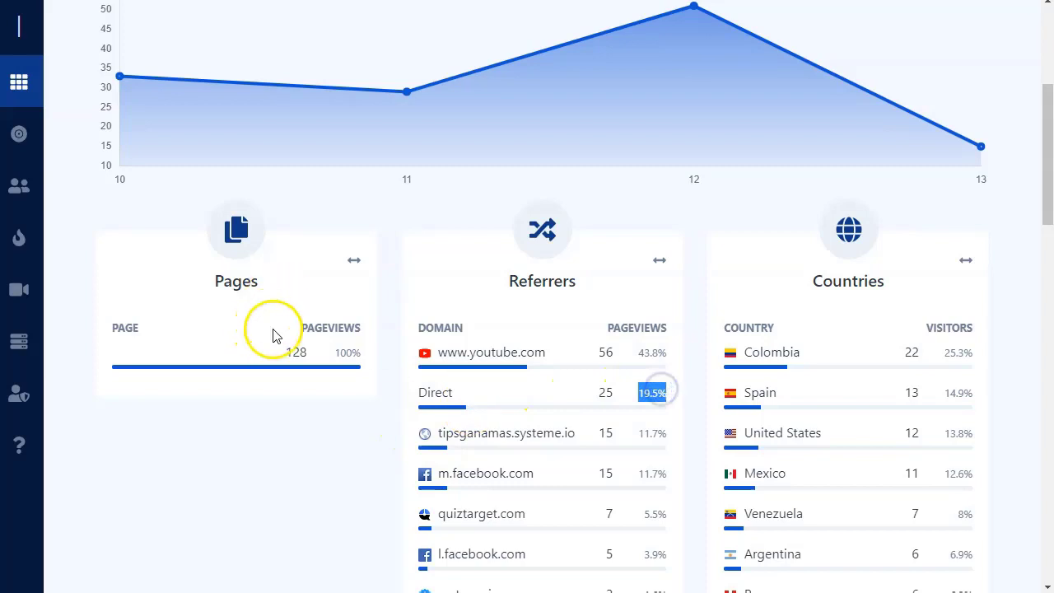
{"action": "scroll", "coordinate": [344, 433], "scroll_direction": "down", "scroll_amount": 1}
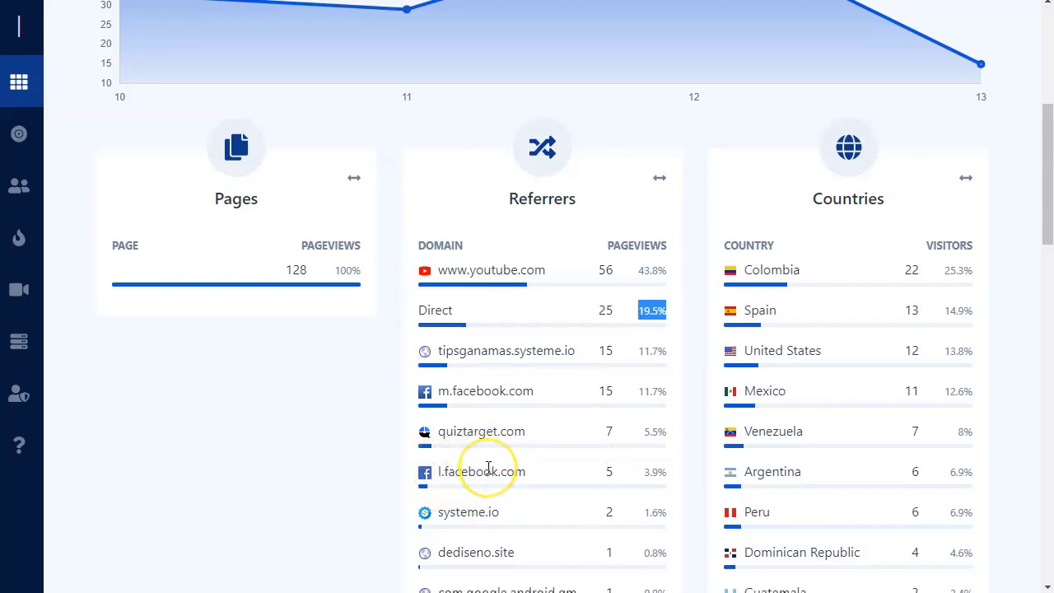
{"action": "scroll", "coordinate": [489, 468], "scroll_direction": "down", "scroll_amount": 2}
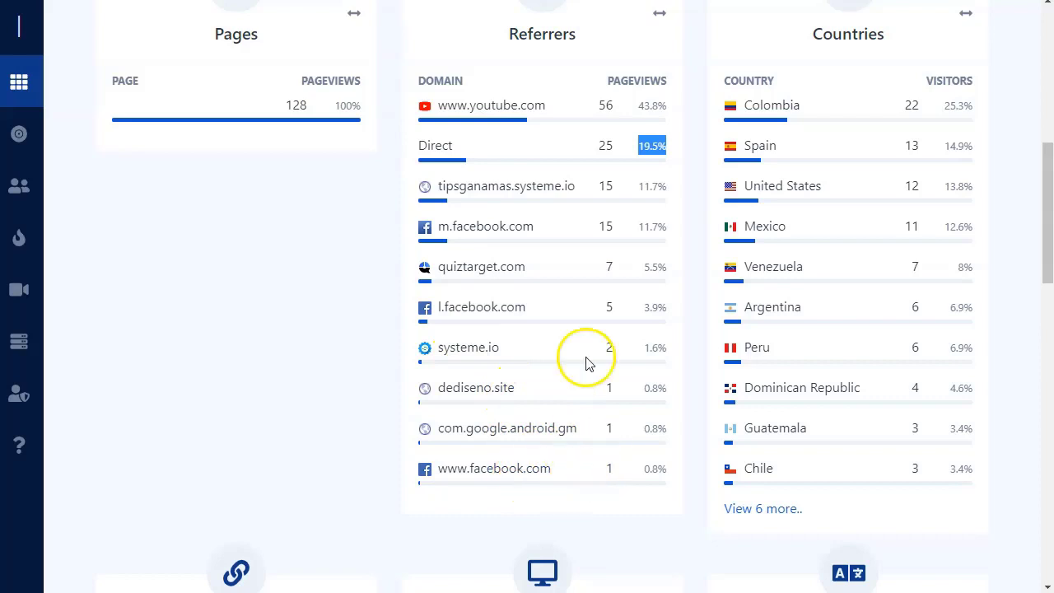
{"action": "scroll", "coordinate": [572, 370], "scroll_direction": "up", "scroll_amount": 3}
{"action": "left_click", "coordinate": [549, 299]}
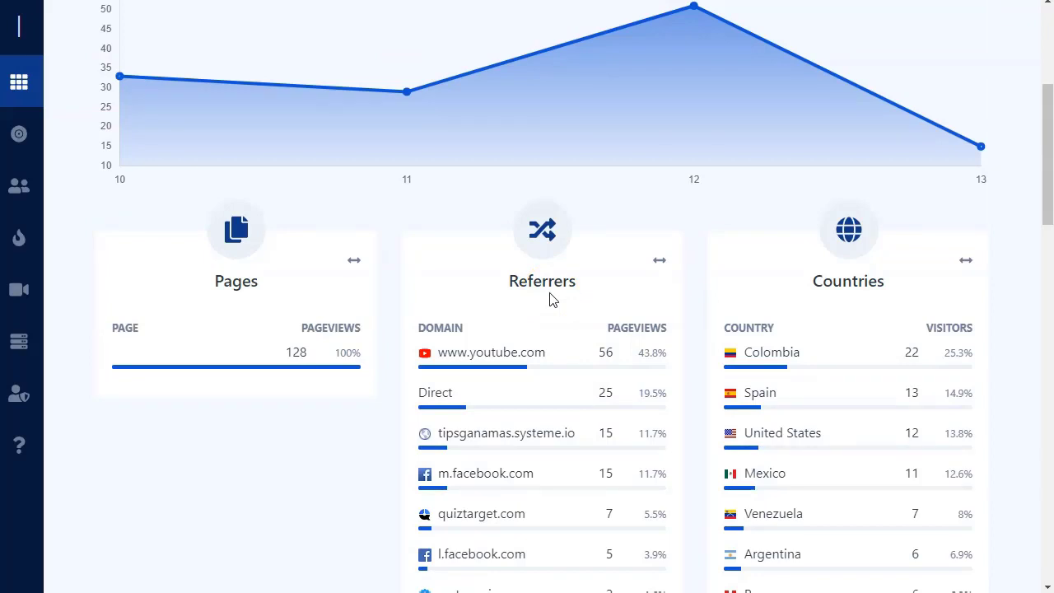
{"action": "left_click", "coordinate": [519, 352]}
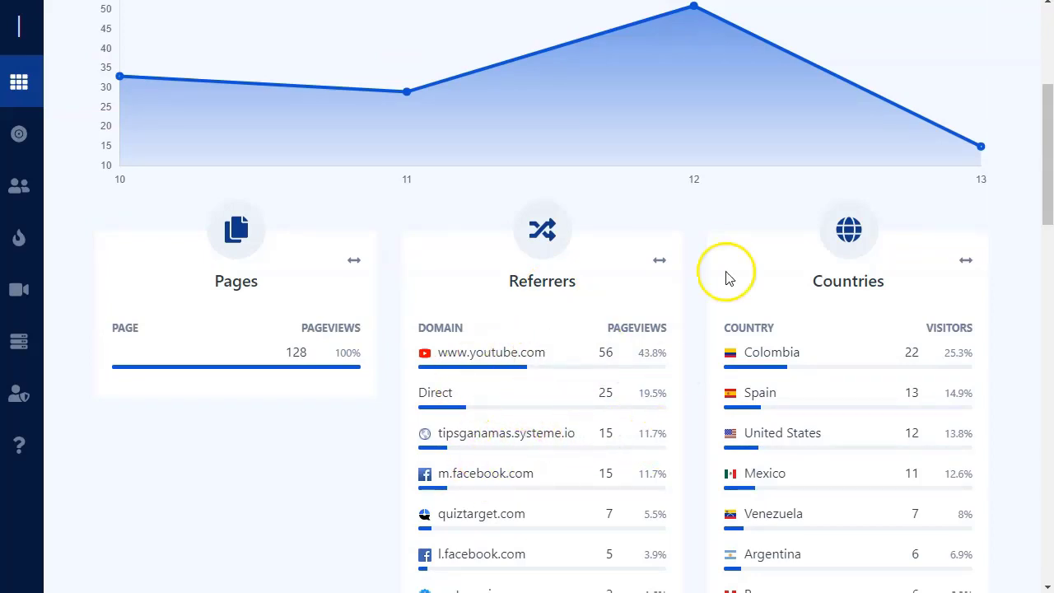
{"action": "scroll", "coordinate": [486, 416], "scroll_direction": "down", "scroll_amount": 3}
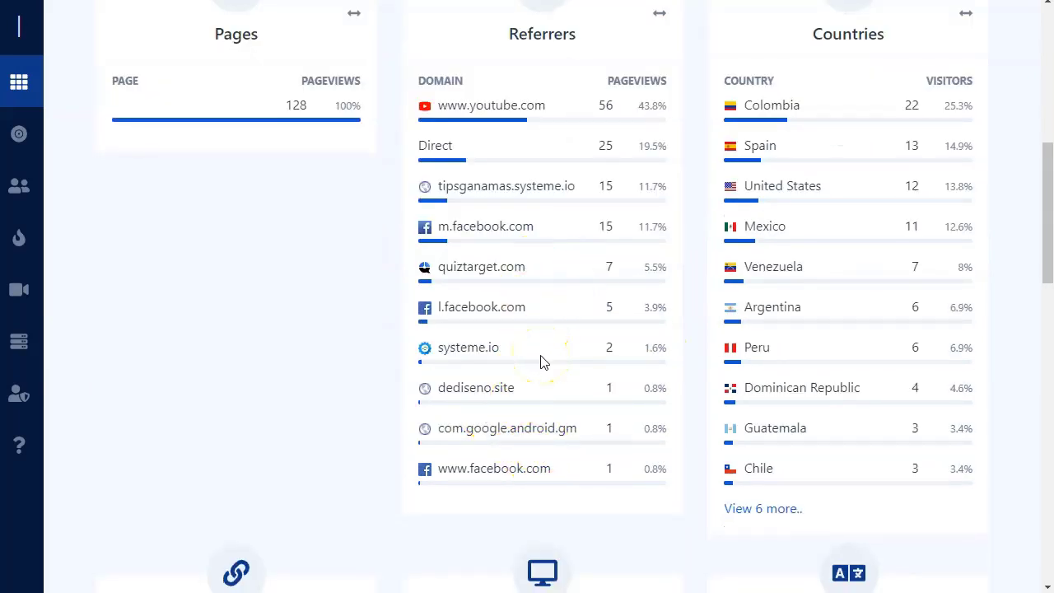
{"action": "scroll", "coordinate": [543, 362], "scroll_direction": "up", "scroll_amount": 3}
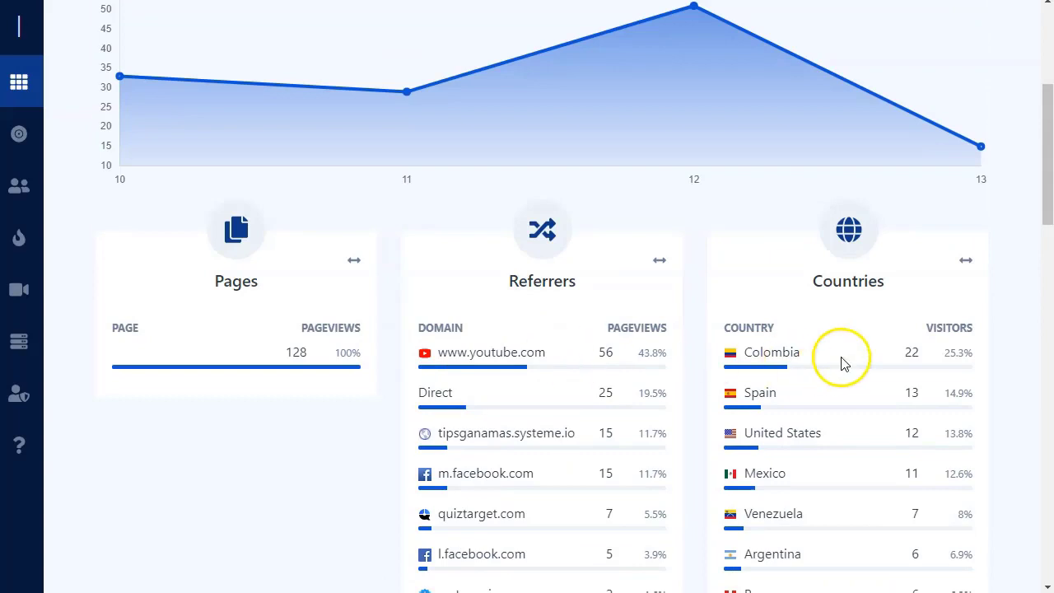
{"action": "scroll", "coordinate": [896, 327], "scroll_direction": "down", "scroll_amount": 1}
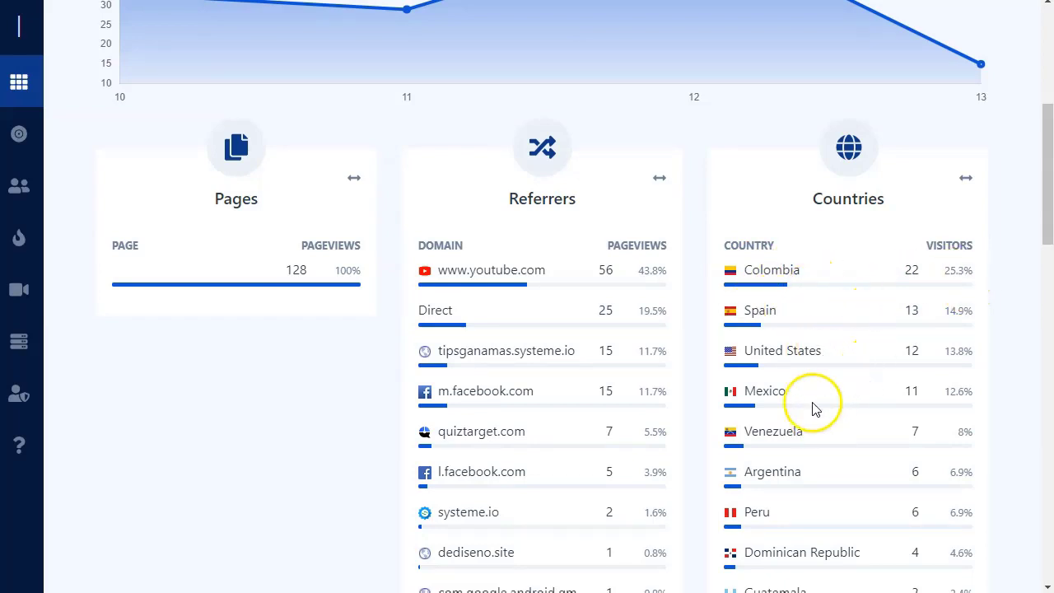
{"action": "scroll", "coordinate": [811, 395], "scroll_direction": "down", "scroll_amount": 1}
{"action": "scroll", "coordinate": [811, 406], "scroll_direction": "down", "scroll_amount": 2}
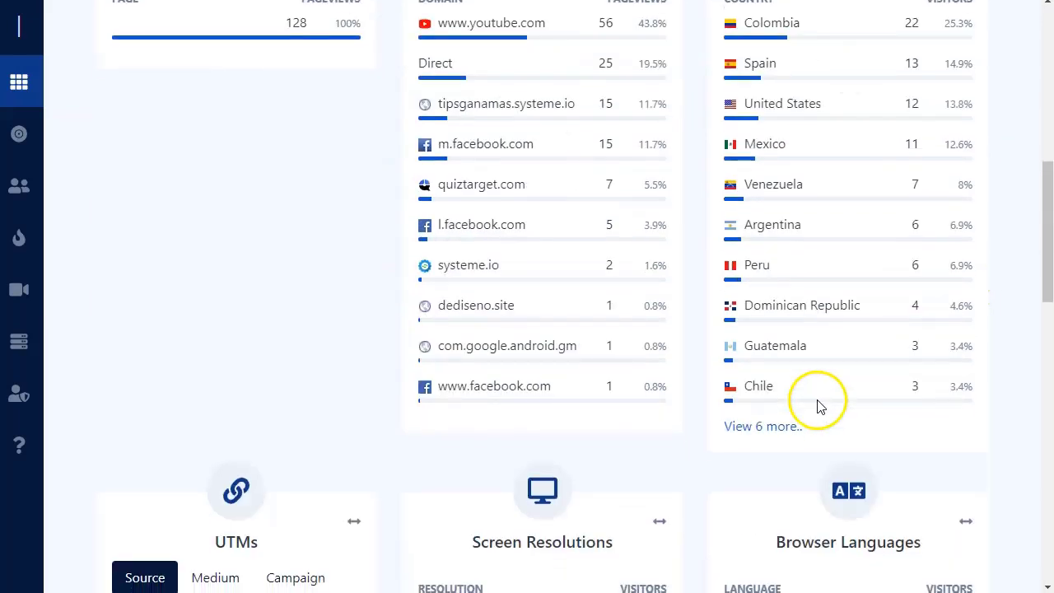
{"action": "scroll", "coordinate": [840, 372], "scroll_direction": "up", "scroll_amount": 4}
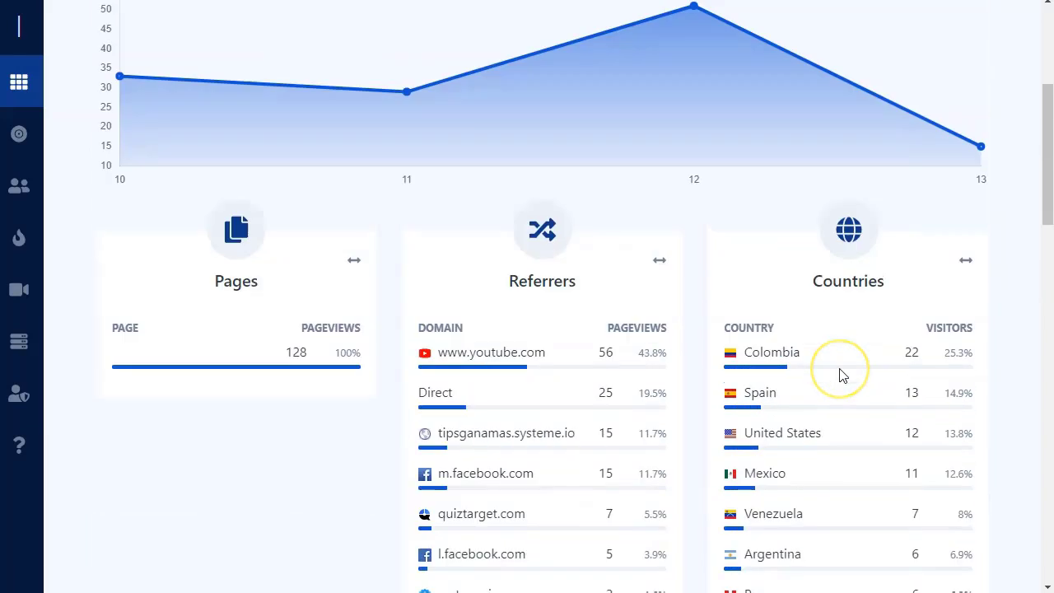
{"action": "scroll", "coordinate": [840, 371], "scroll_direction": "down", "scroll_amount": 2}
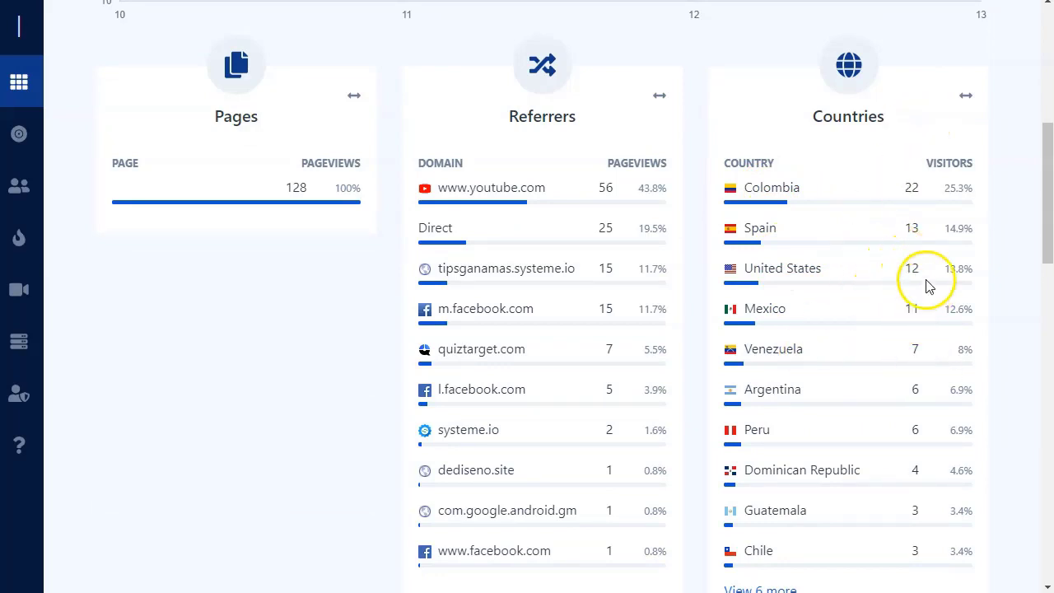
{"action": "scroll", "coordinate": [392, 381], "scroll_direction": "down", "scroll_amount": 1}
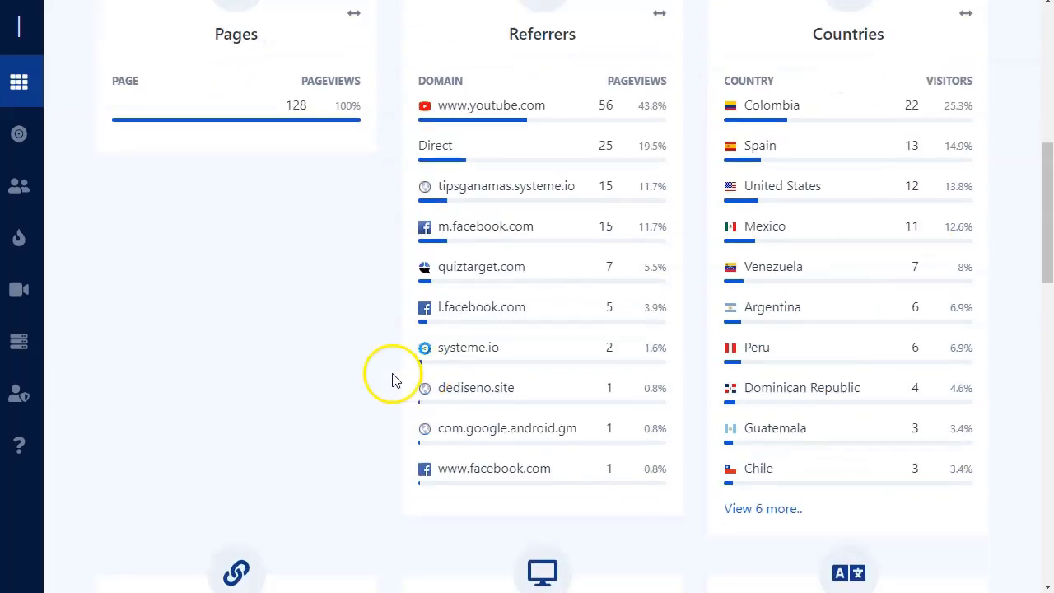
{"action": "scroll", "coordinate": [345, 379], "scroll_direction": "down", "scroll_amount": 3}
{"action": "scroll", "coordinate": [272, 345], "scroll_direction": "down", "scroll_amount": 2}
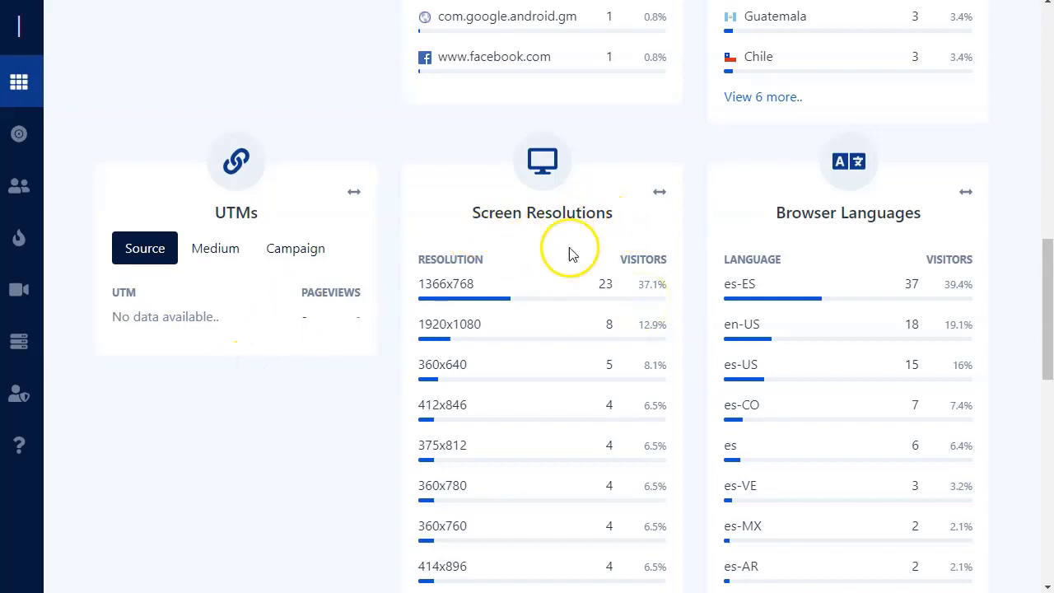
{"action": "scroll", "coordinate": [531, 385], "scroll_direction": "down", "scroll_amount": 1}
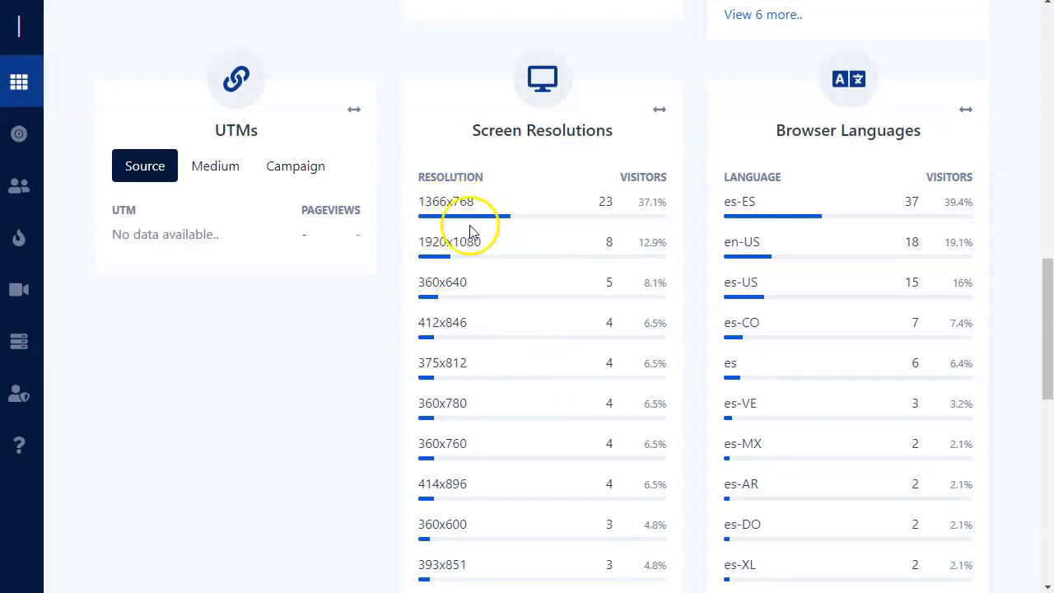
{"action": "left_click", "coordinate": [483, 285]}
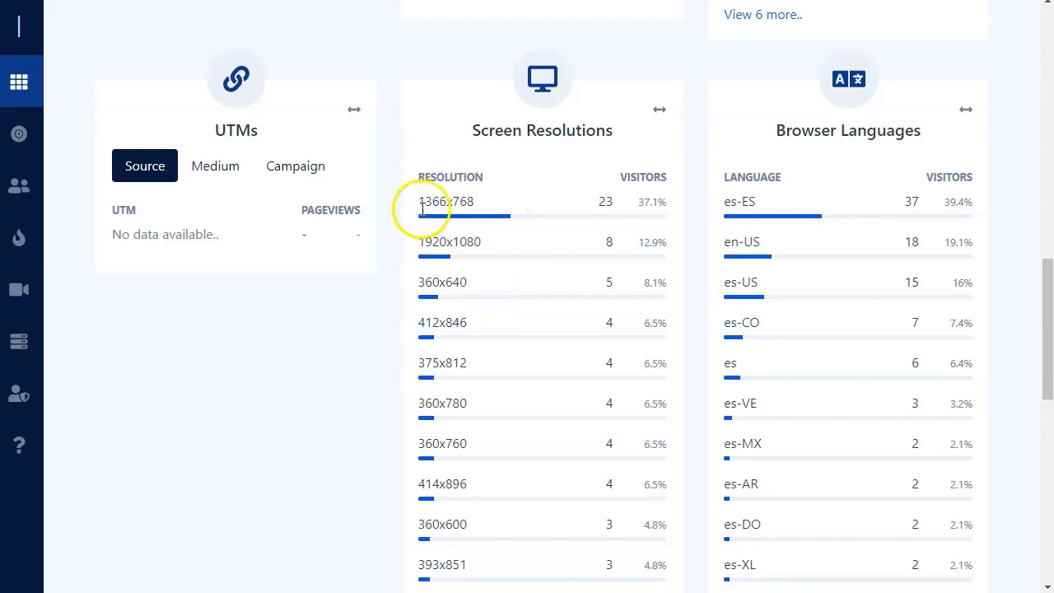
{"action": "scroll", "coordinate": [881, 329], "scroll_direction": "down", "scroll_amount": 3}
{"action": "scroll", "coordinate": [277, 240], "scroll_direction": "down", "scroll_amount": 3}
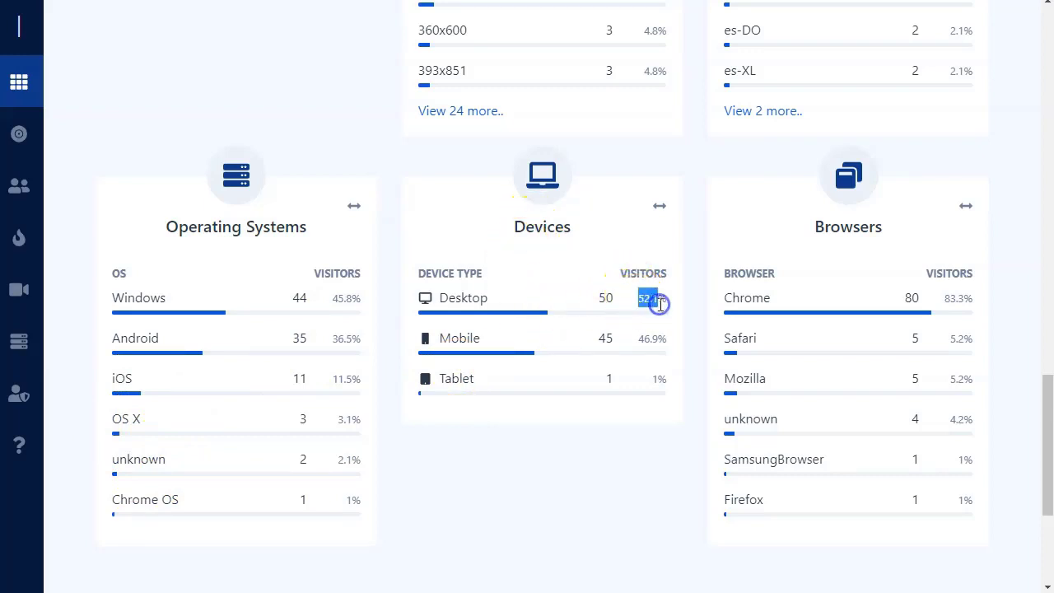
{"action": "left_click", "coordinate": [658, 303]}
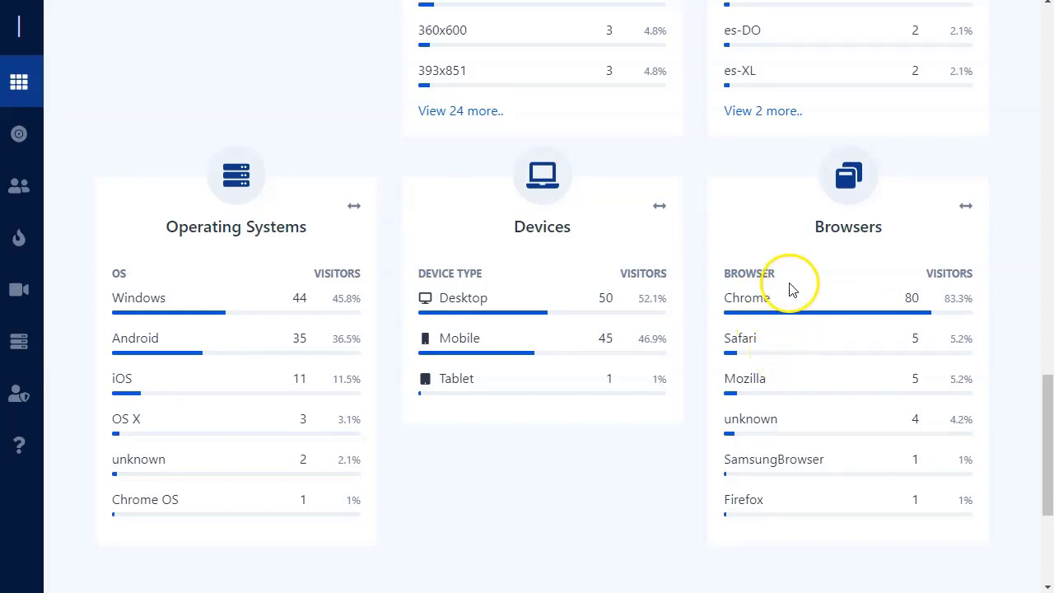
{"action": "left_click", "coordinate": [773, 300]}
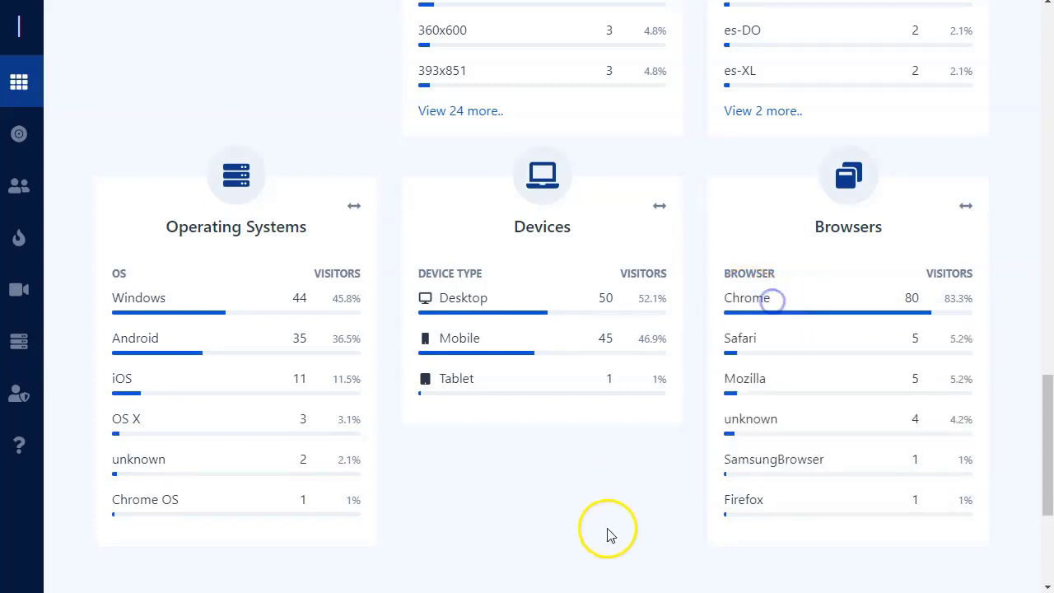
{"action": "scroll", "coordinate": [503, 499], "scroll_direction": "down", "scroll_amount": 3}
{"action": "scroll", "coordinate": [503, 498], "scroll_direction": "up", "scroll_amount": 15}
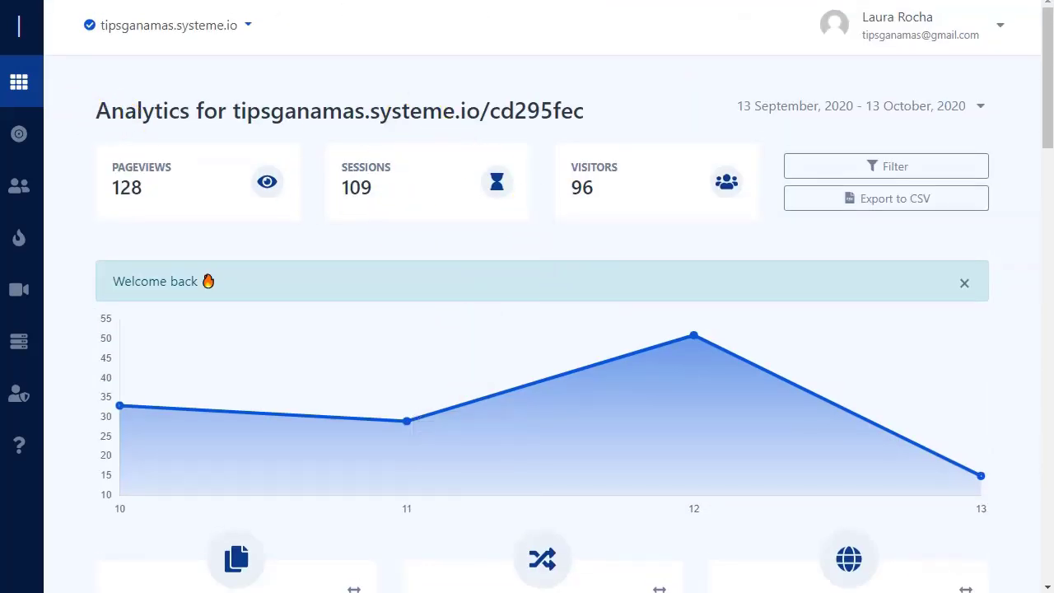
- Go through the Realtime view to the Visitors page listing 96 visitors
{"action": "left_click", "coordinate": [19, 136]}
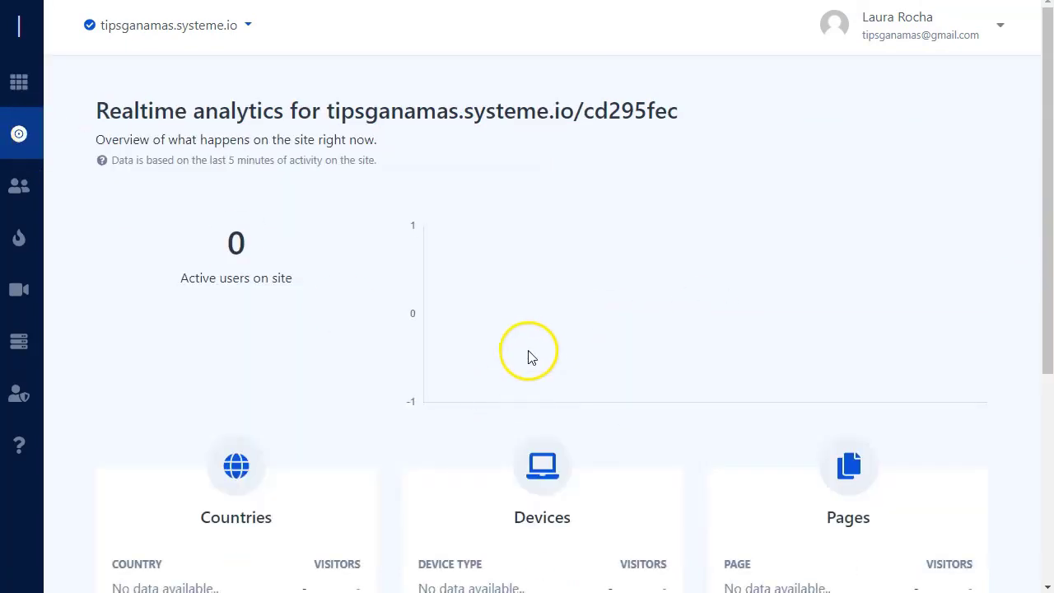
{"action": "left_click", "coordinate": [17, 191]}
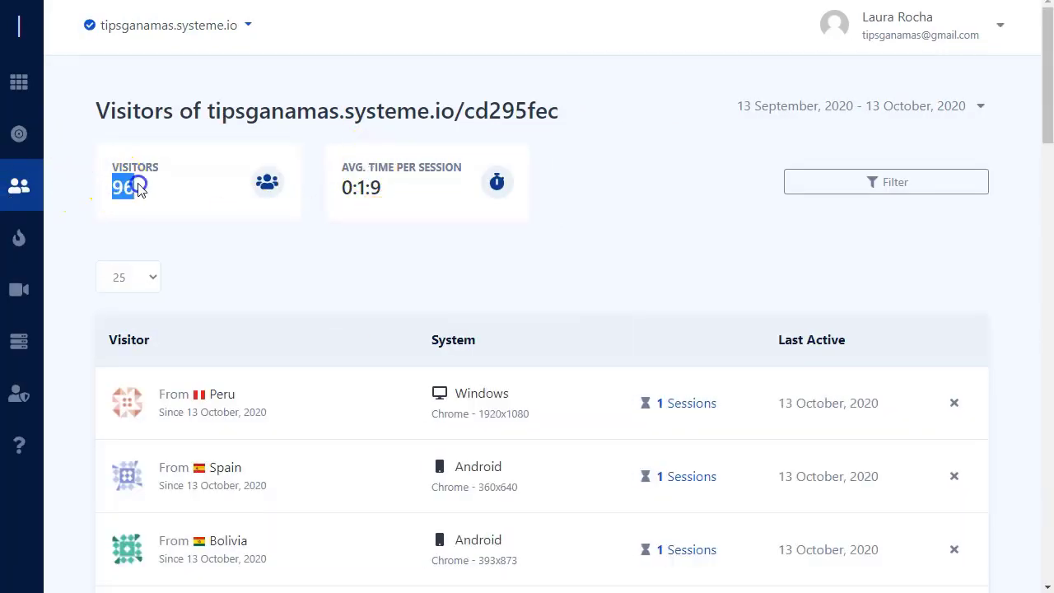
- Scroll the visitor table showing each visitor's country, system and session count
{"action": "left_click", "coordinate": [227, 311]}
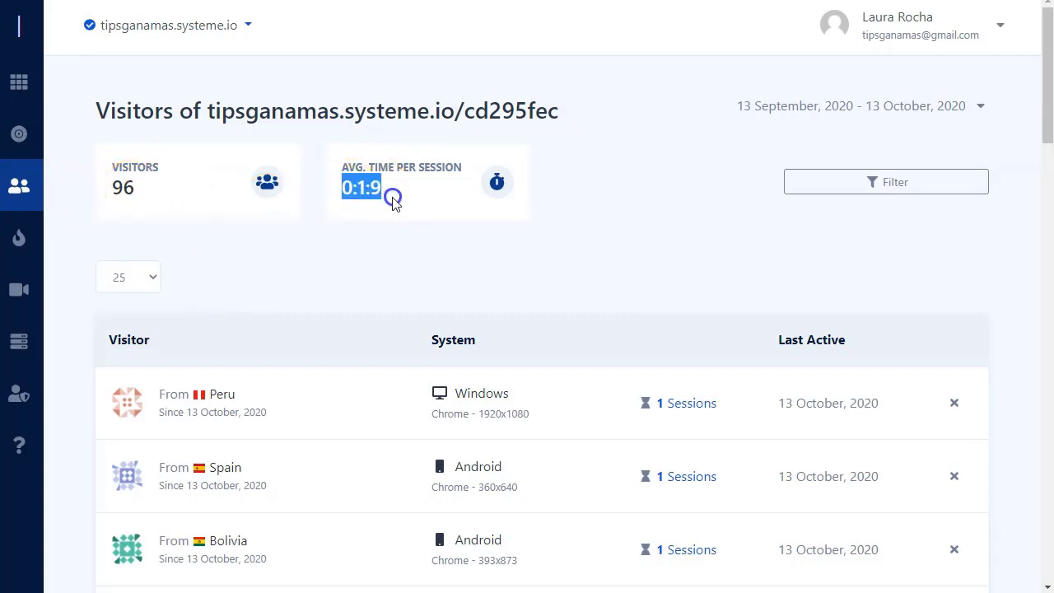
{"action": "left_click", "coordinate": [358, 294]}
{"action": "scroll", "coordinate": [454, 232], "scroll_direction": "down", "scroll_amount": 2}
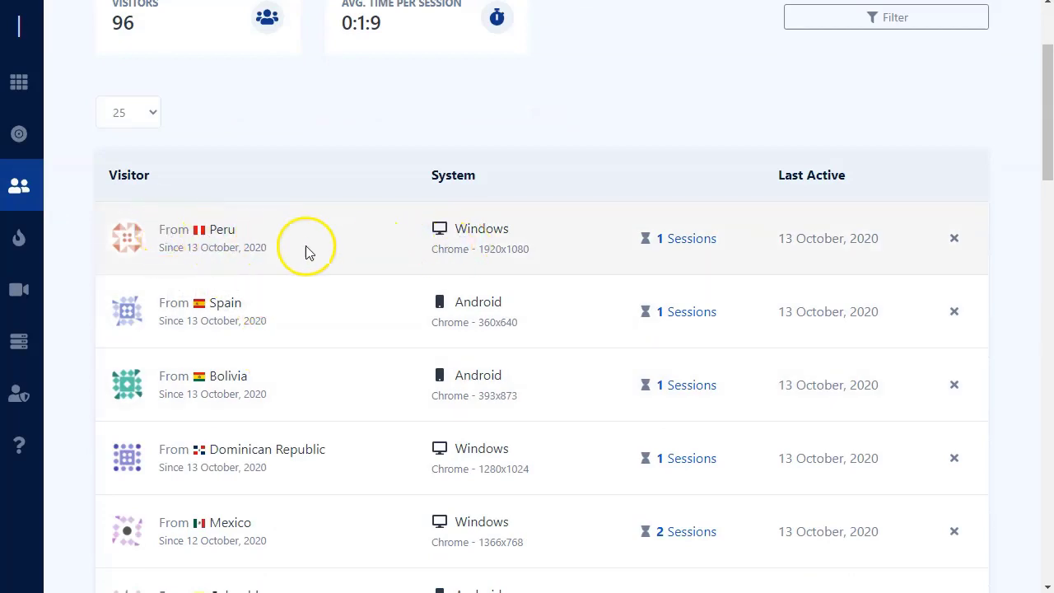
{"action": "mouse_move", "coordinate": [203, 249]}
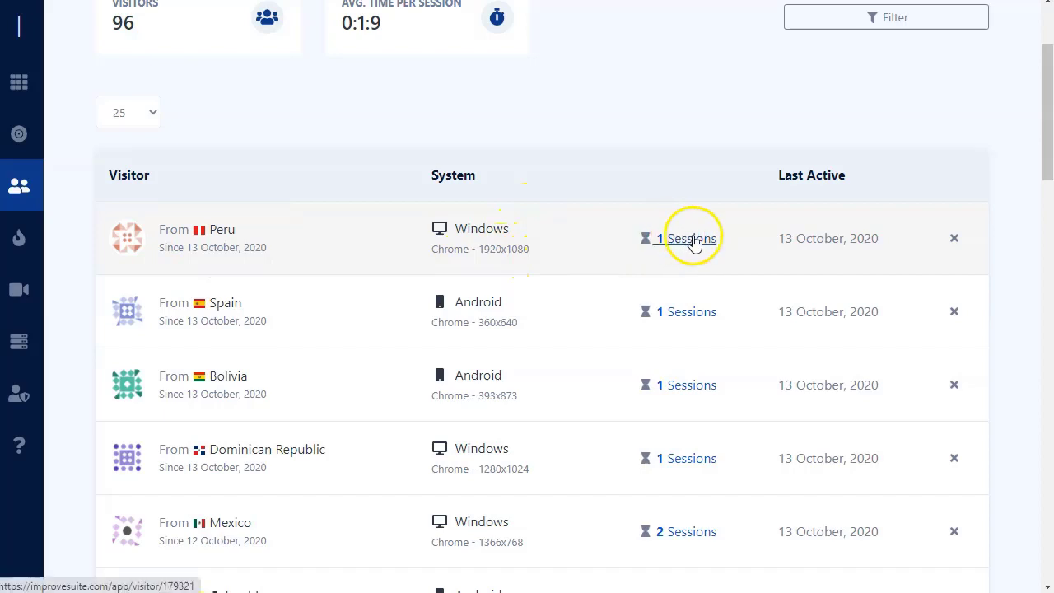
{"action": "scroll", "coordinate": [184, 449], "scroll_direction": "down", "scroll_amount": 3}
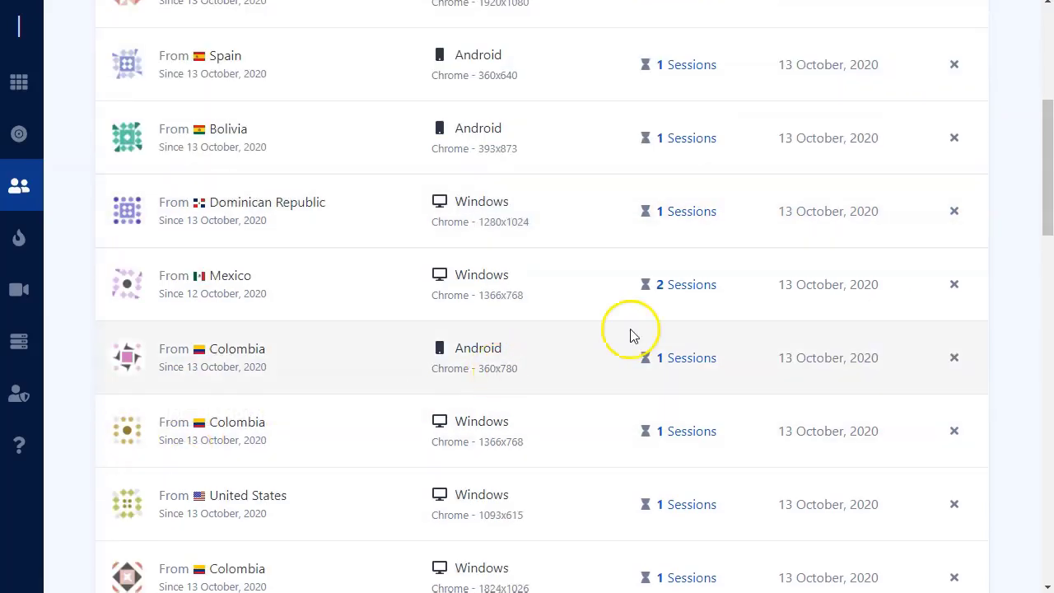
{"action": "left_click", "coordinate": [690, 287]}
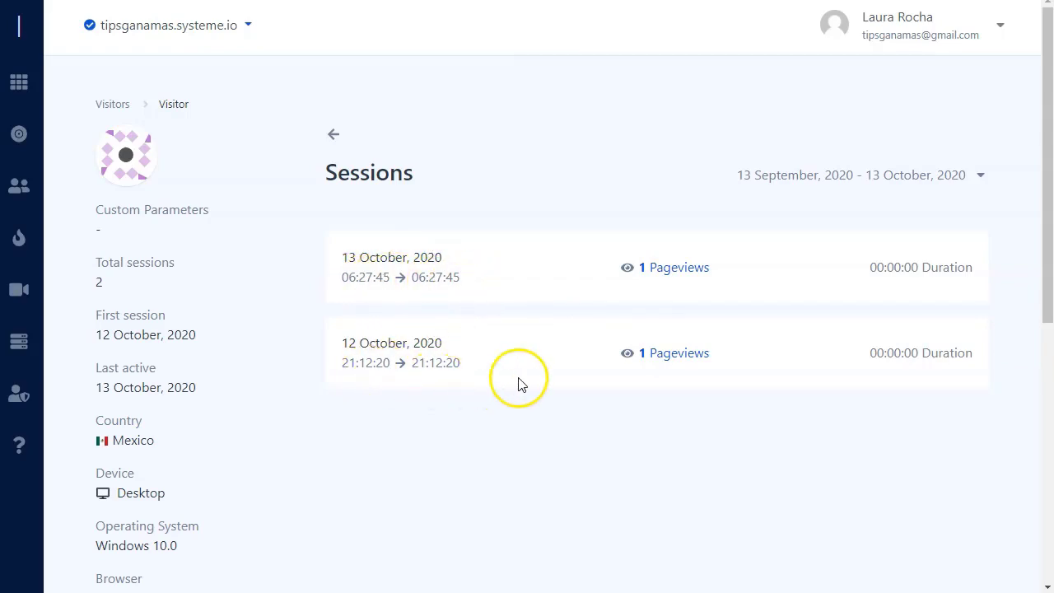
{"action": "scroll", "coordinate": [188, 381], "scroll_direction": "down", "scroll_amount": 1}
{"action": "scroll", "coordinate": [258, 404], "scroll_direction": "down", "scroll_amount": 2}
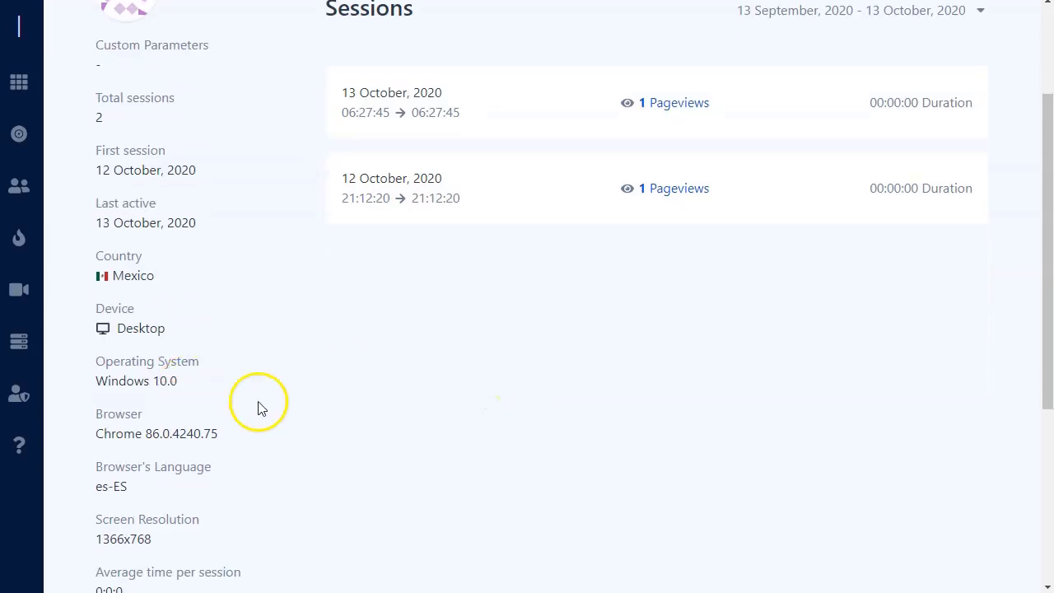
{"action": "scroll", "coordinate": [299, 420], "scroll_direction": "down", "scroll_amount": 1}
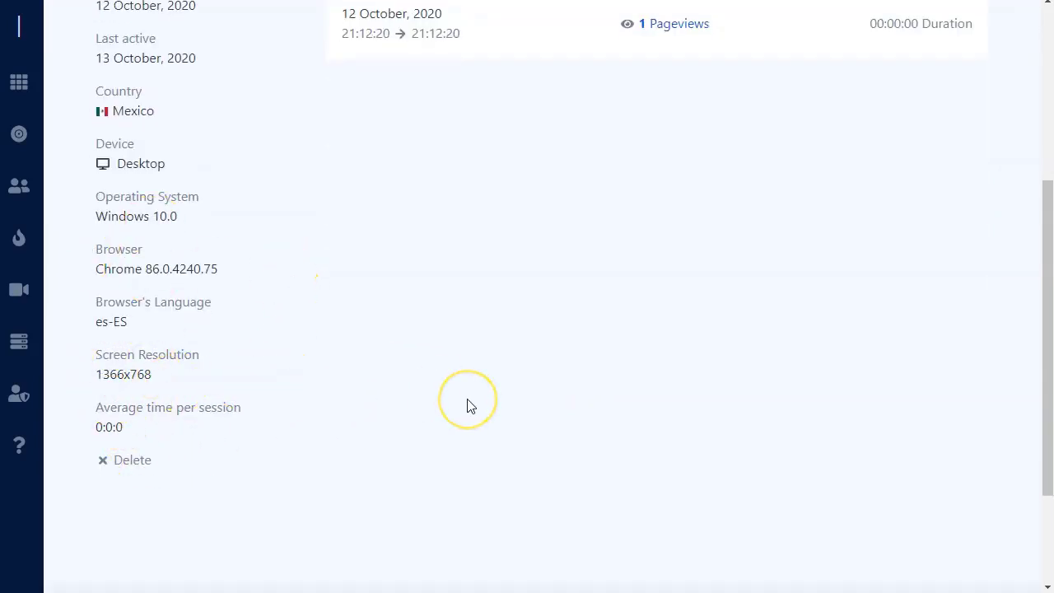
{"action": "scroll", "coordinate": [467, 406], "scroll_direction": "up", "scroll_amount": 4}
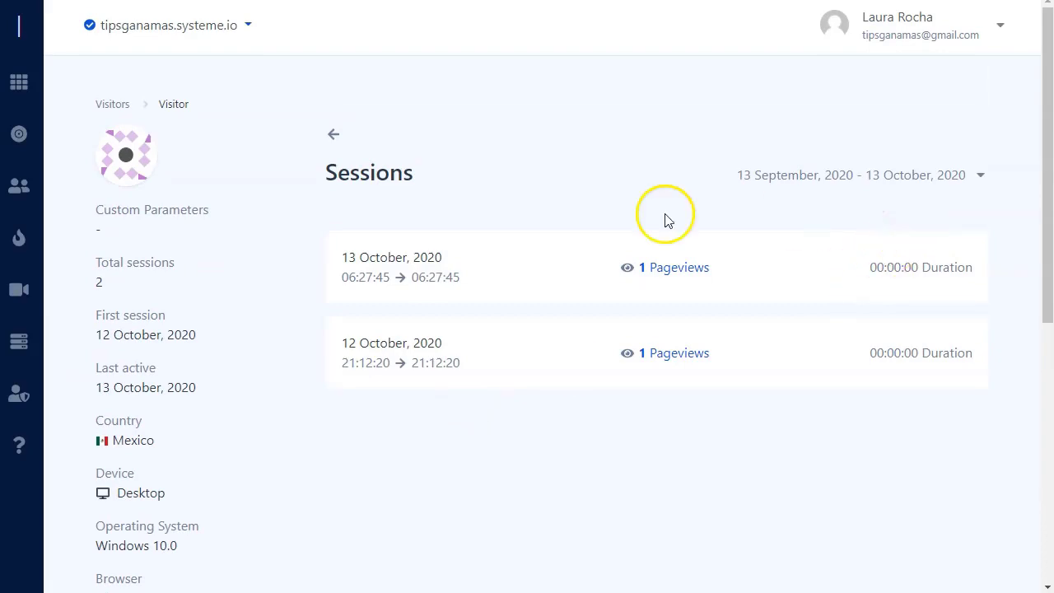
{"action": "left_click", "coordinate": [112, 105]}
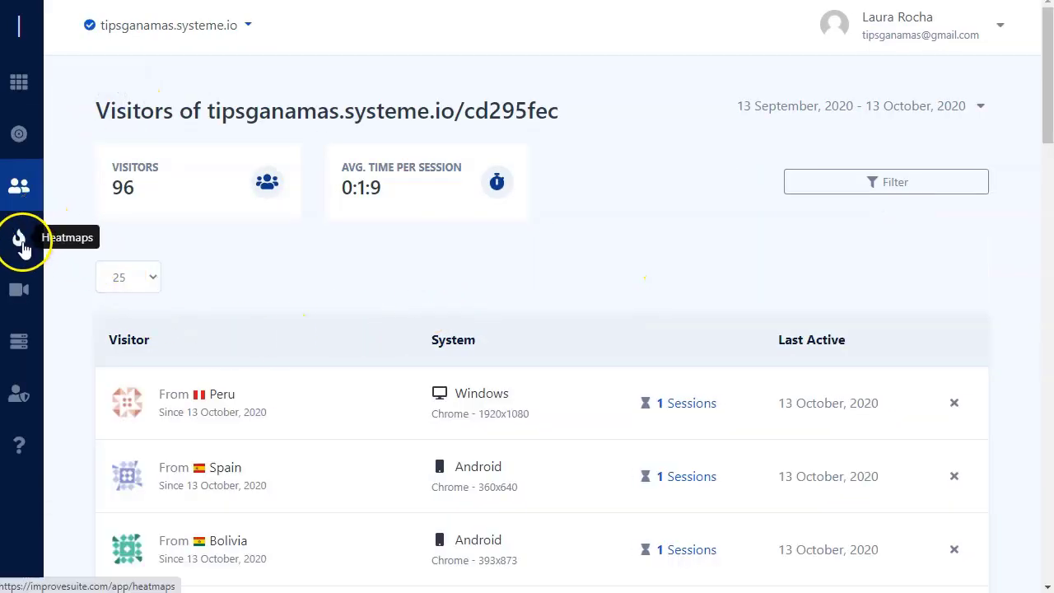
- Create a heatmap named 'heat CPA' for tipsganamas.systeme.io/cd295fec/
{"action": "left_click", "coordinate": [19, 237]}
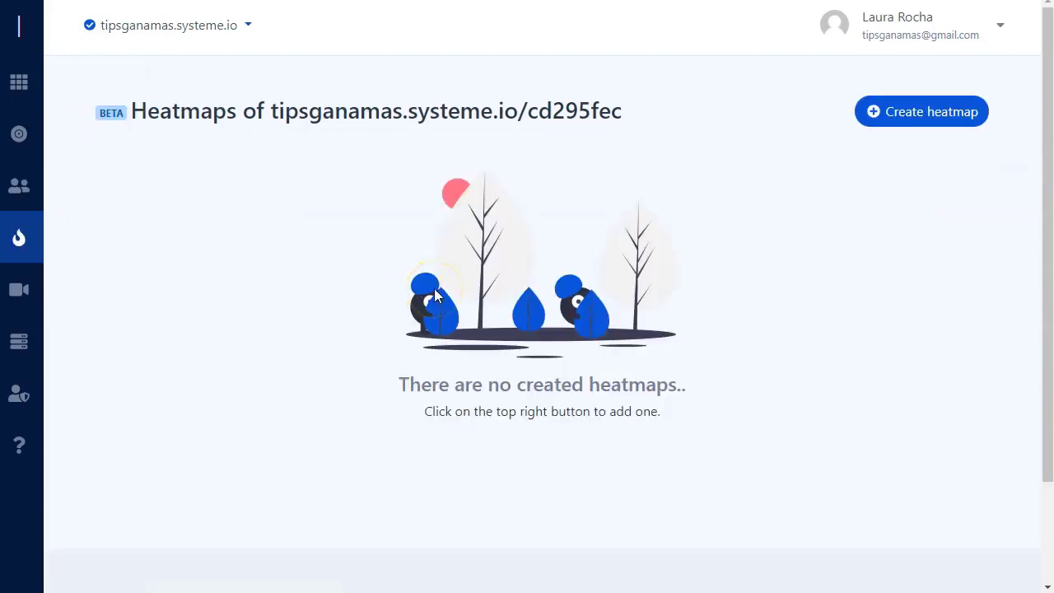
{"action": "left_click", "coordinate": [937, 115]}
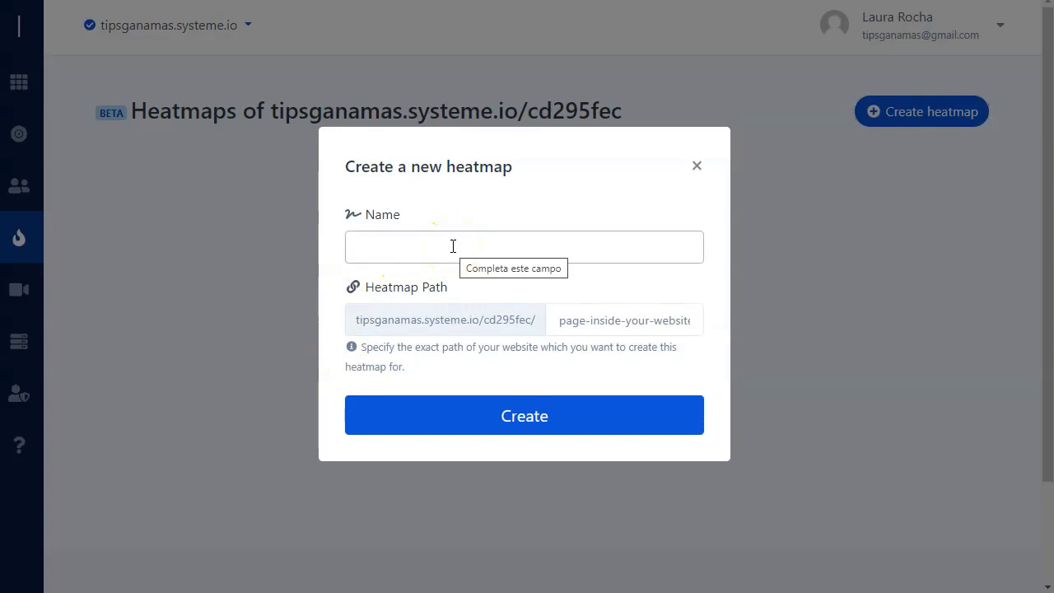
{"action": "left_click", "coordinate": [335, 368]}
{"action": "left_click", "coordinate": [498, 341]}
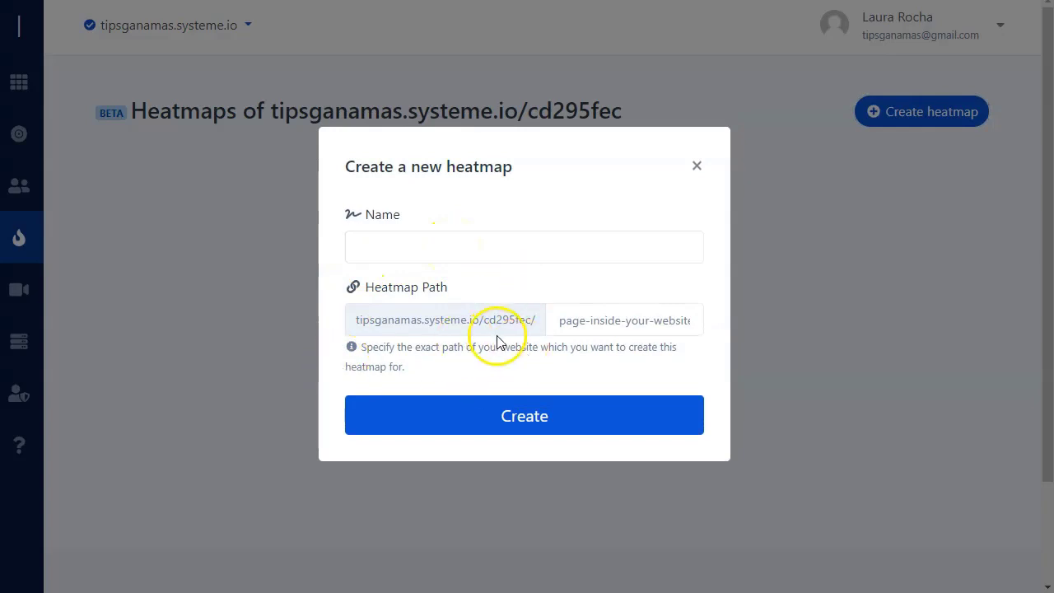
{"action": "left_click", "coordinate": [457, 249]}
{"action": "type", "text": "heat CPA"}
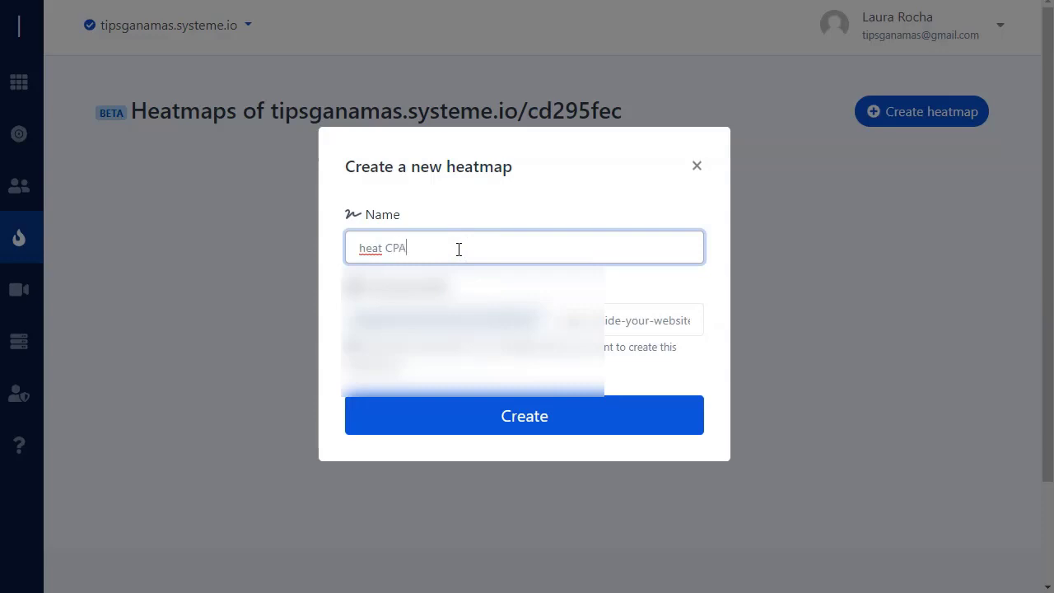
{"action": "left_click", "coordinate": [587, 323]}
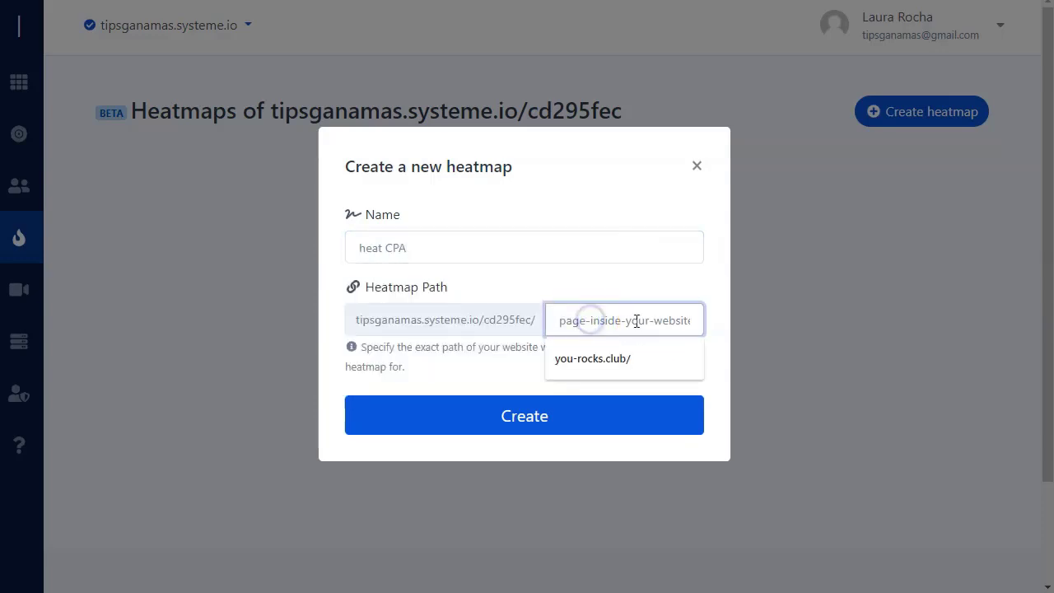
{"action": "left_click", "coordinate": [588, 288]}
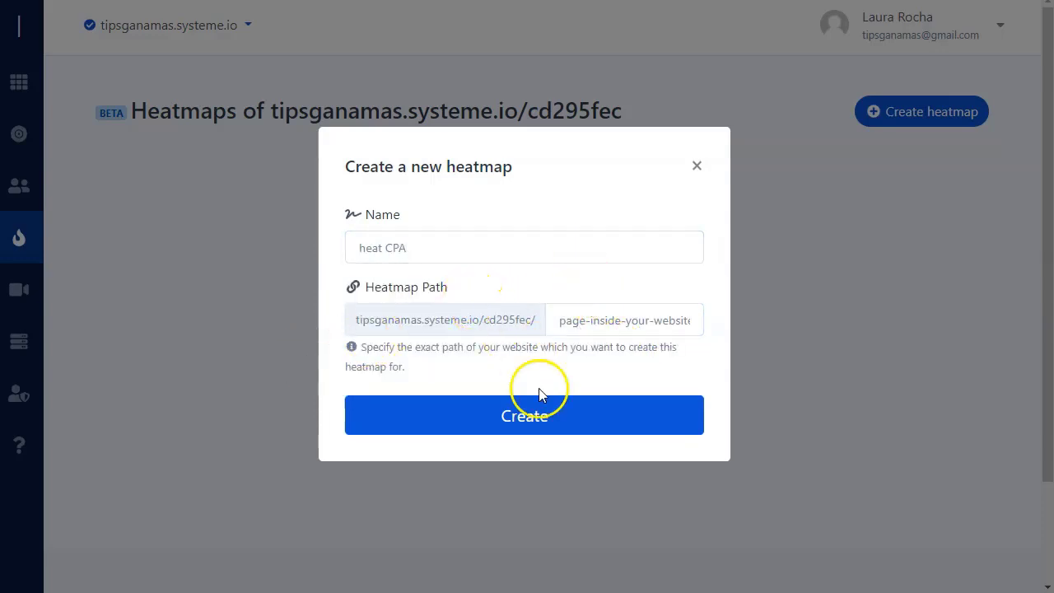
{"action": "left_click", "coordinate": [533, 416]}
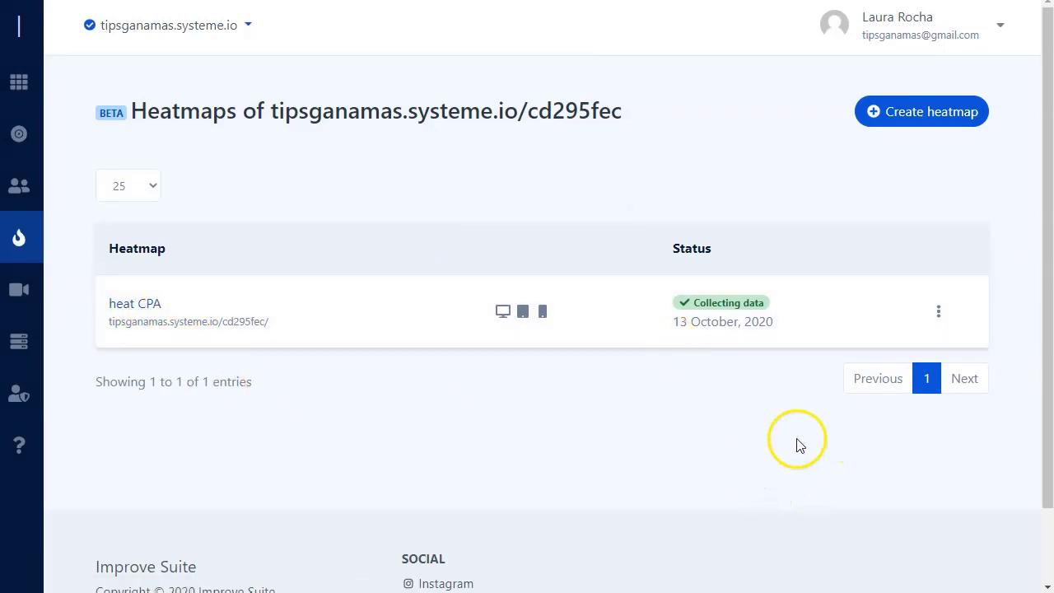
{"action": "left_click", "coordinate": [504, 314]}
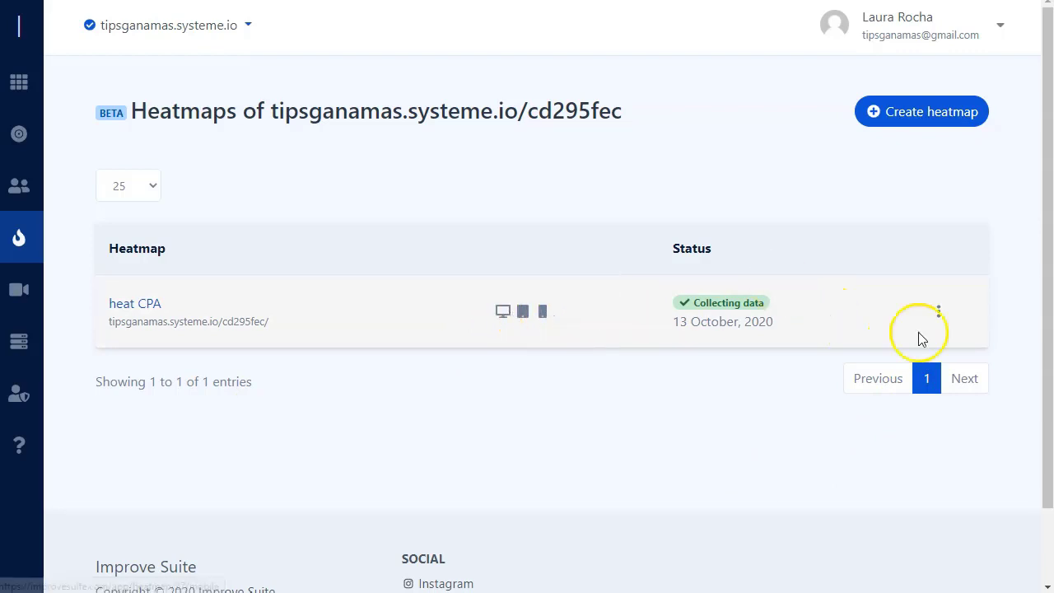
{"action": "left_click", "coordinate": [945, 317]}
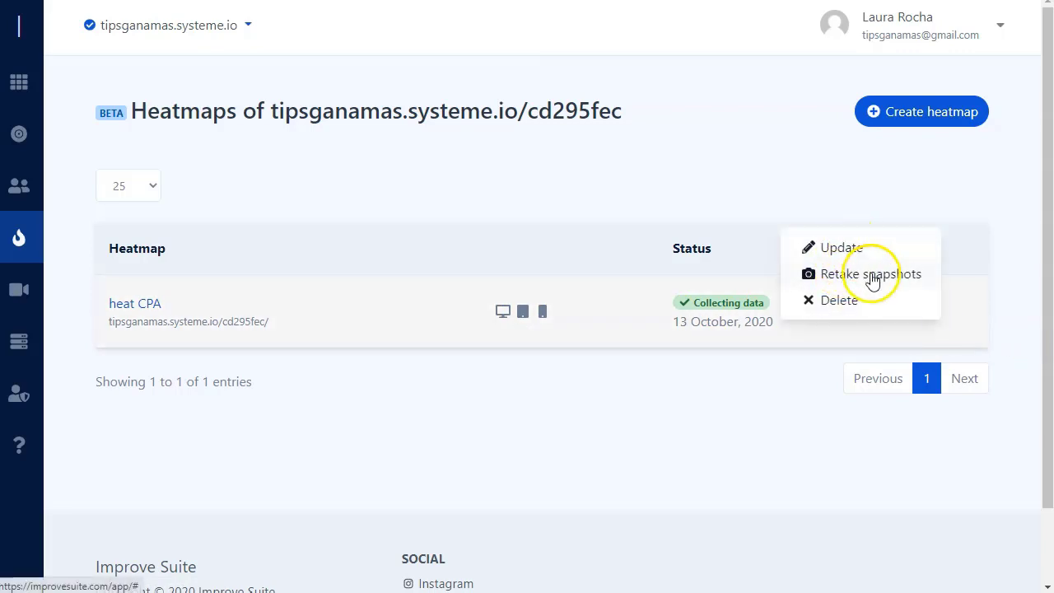
{"action": "left_click", "coordinate": [572, 429]}
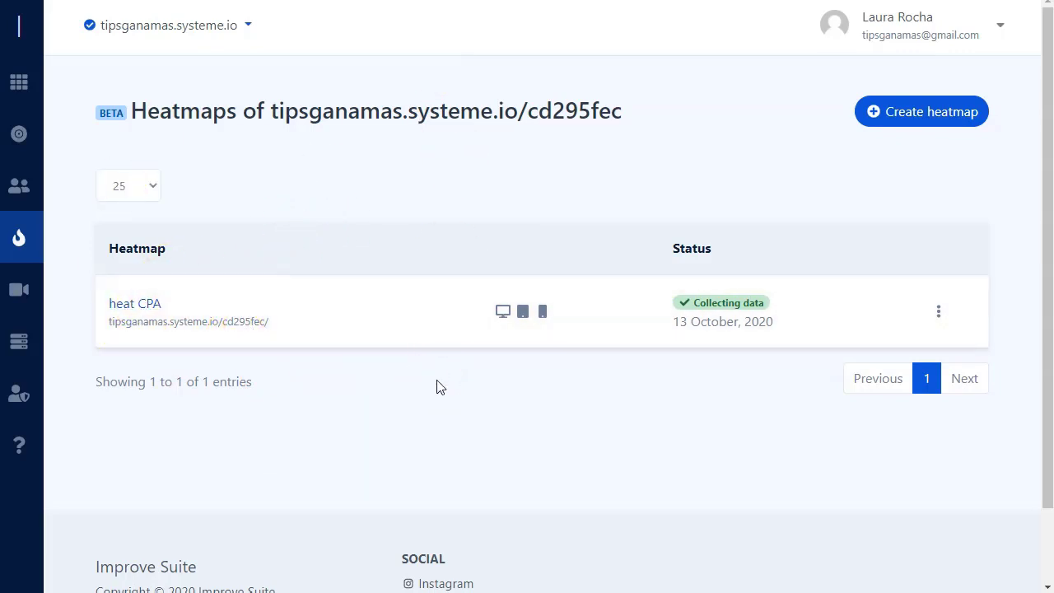
- Check the empty Replays page, then show the Websites list with the 'CPA guide' site
{"action": "left_click", "coordinate": [23, 293]}
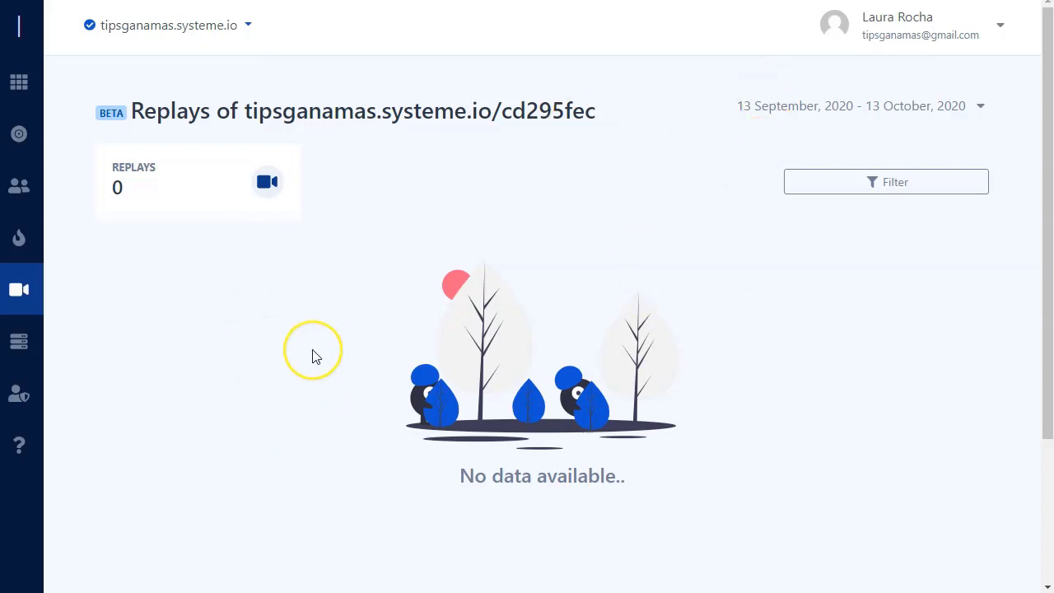
{"action": "left_click", "coordinate": [23, 345]}
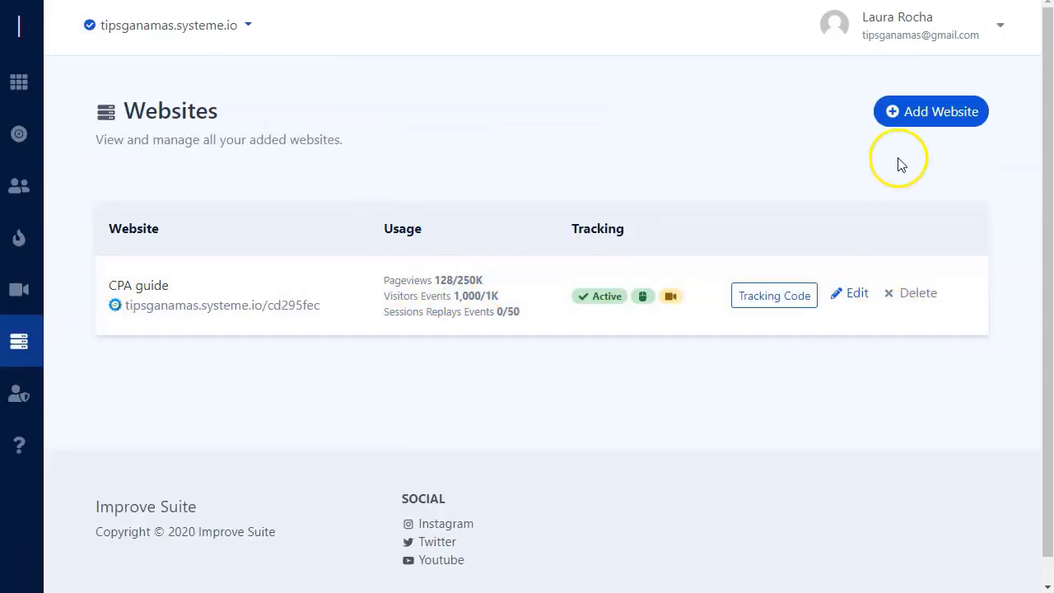
{"action": "left_click", "coordinate": [946, 122]}
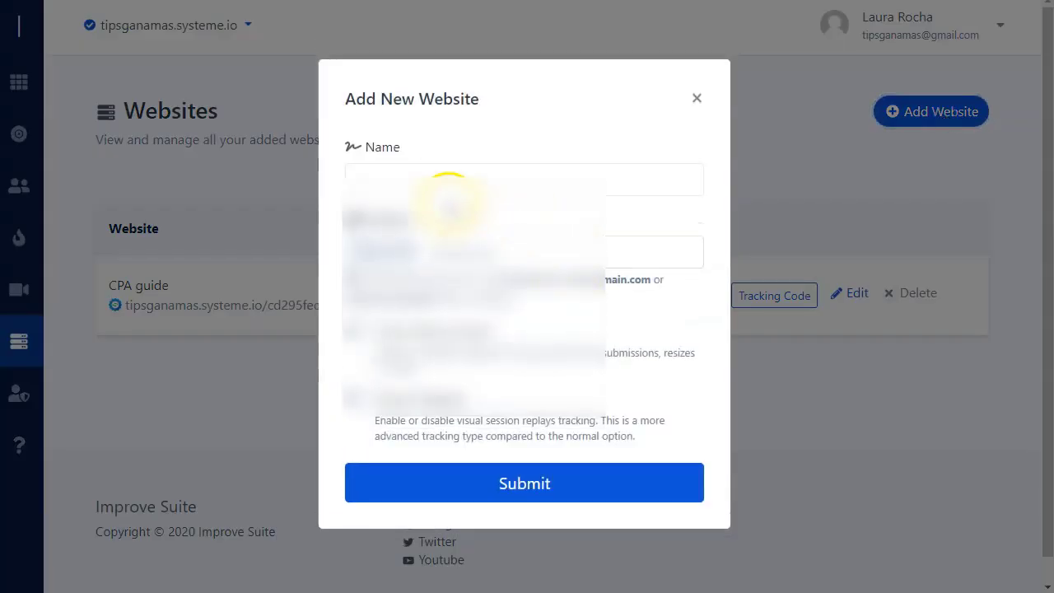
{"action": "left_click", "coordinate": [443, 175]}
{"action": "left_click", "coordinate": [178, 406]}
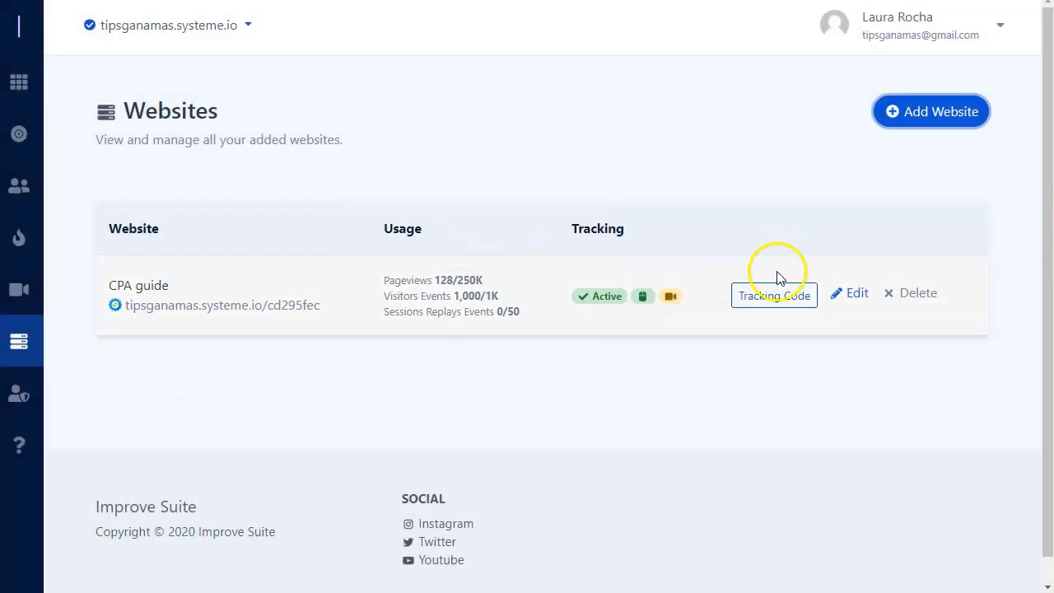
{"action": "left_click", "coordinate": [774, 298]}
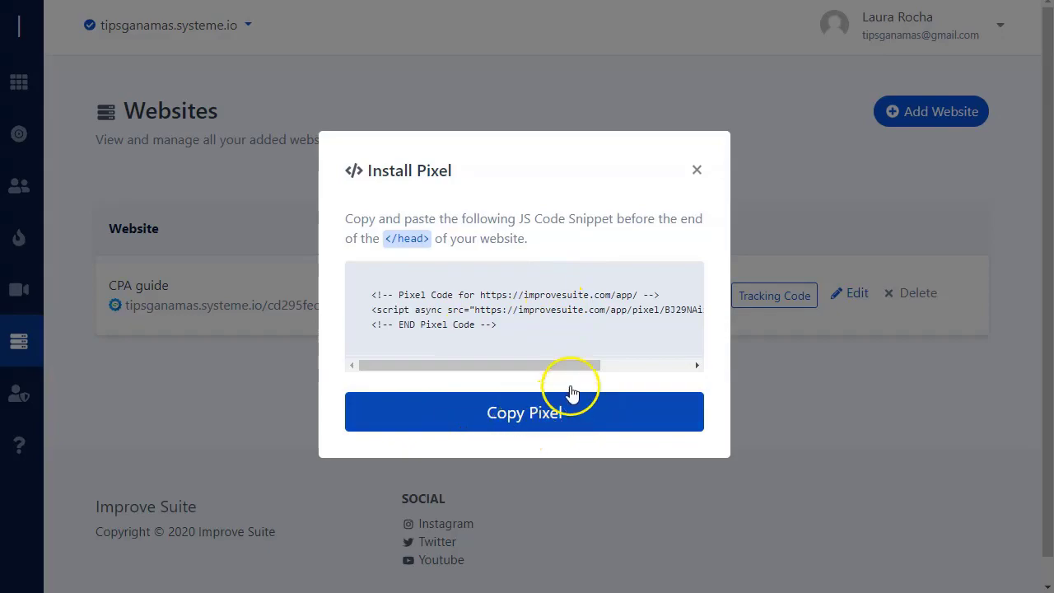
{"action": "left_click", "coordinate": [692, 172]}
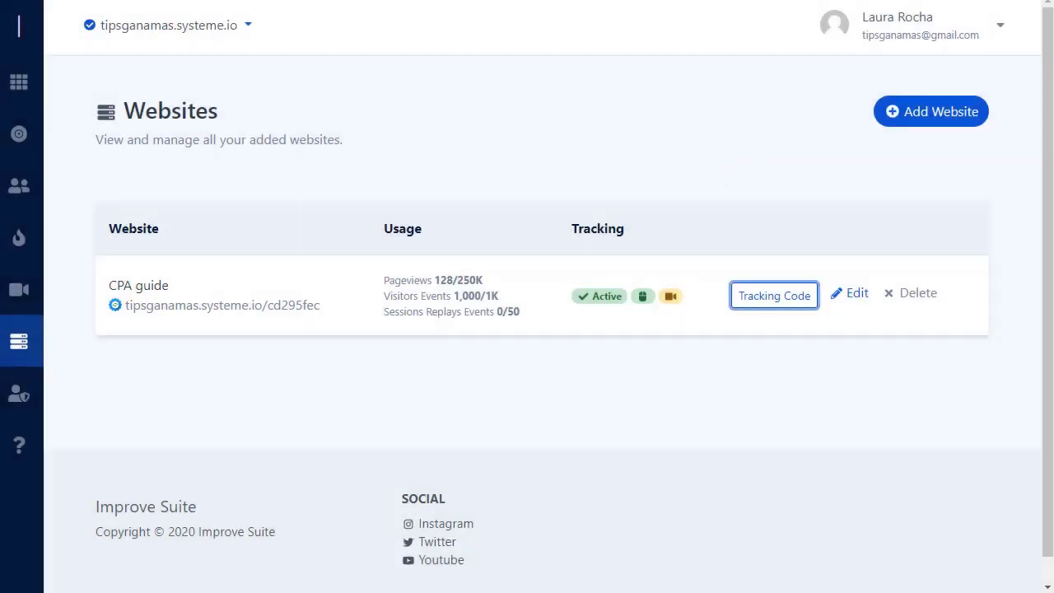
- Switch on Session Replays in the CPA guide site settings and save
{"action": "left_click", "coordinate": [854, 293]}
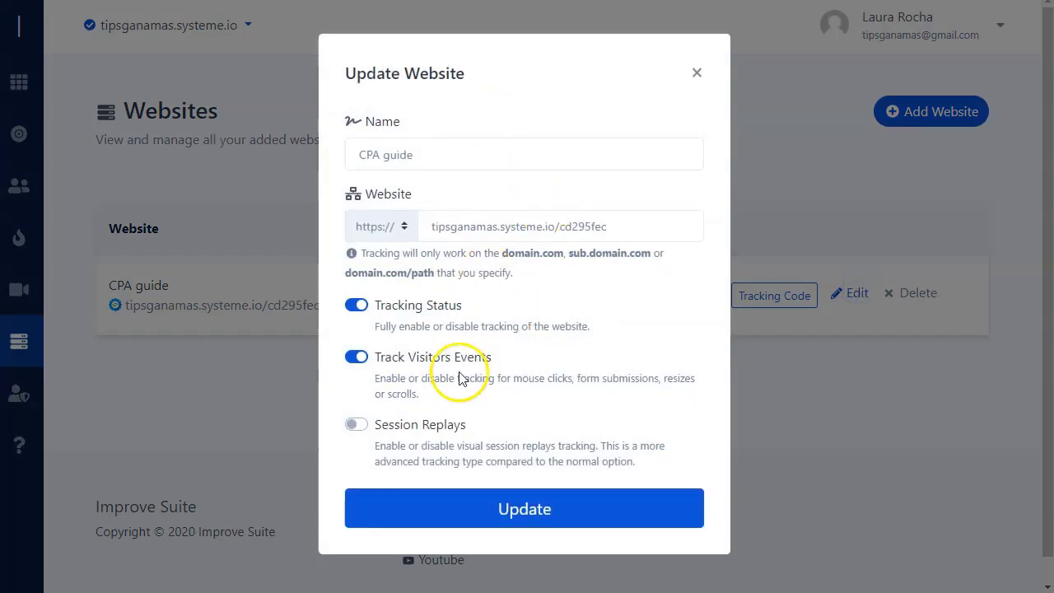
{"action": "left_click", "coordinate": [359, 427]}
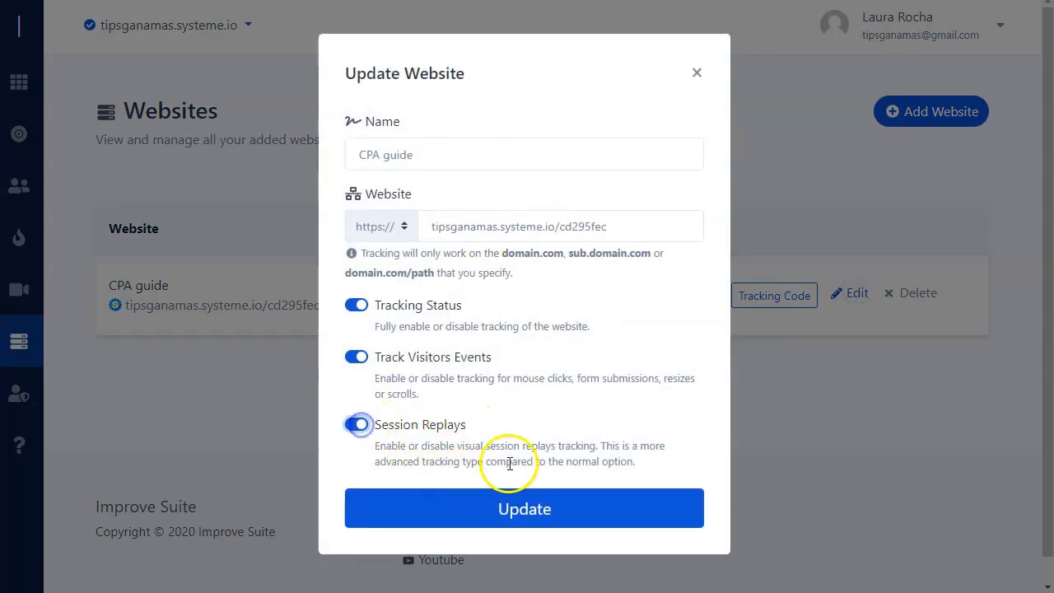
{"action": "left_click", "coordinate": [503, 518]}
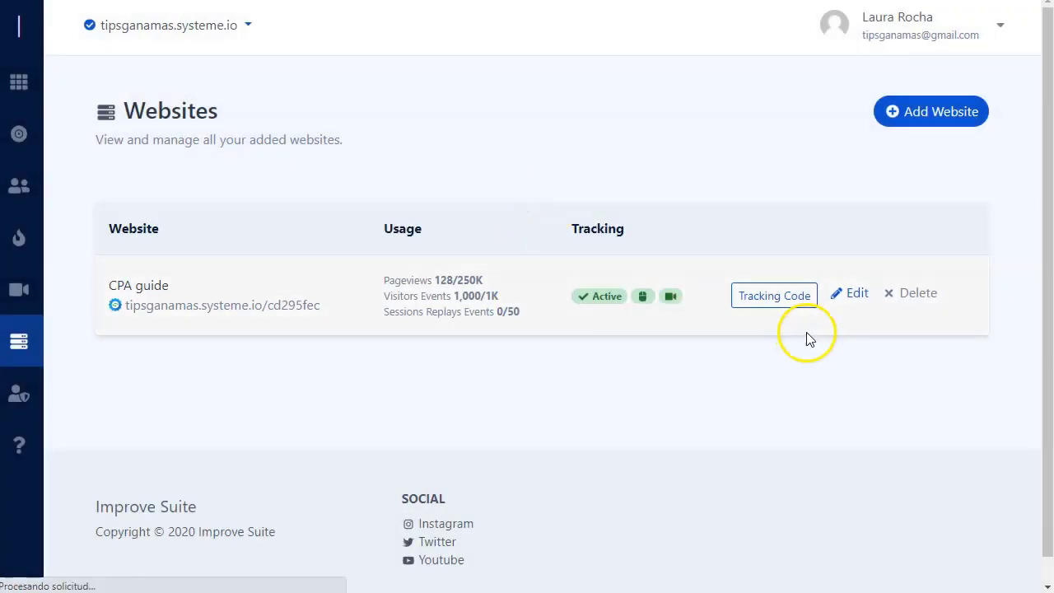
{"action": "left_click", "coordinate": [778, 297]}
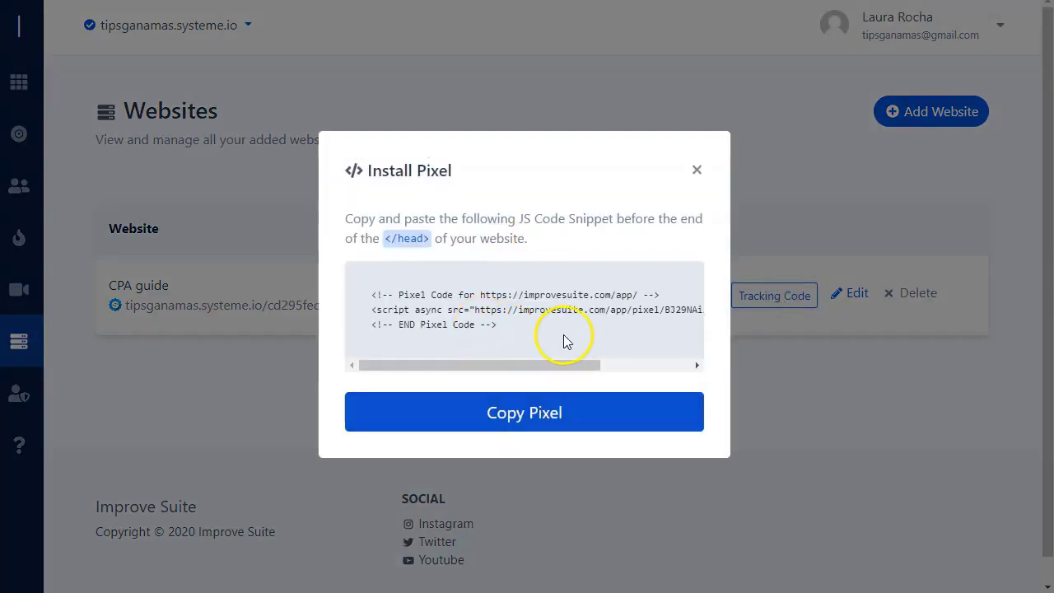
{"action": "left_click", "coordinate": [696, 172]}
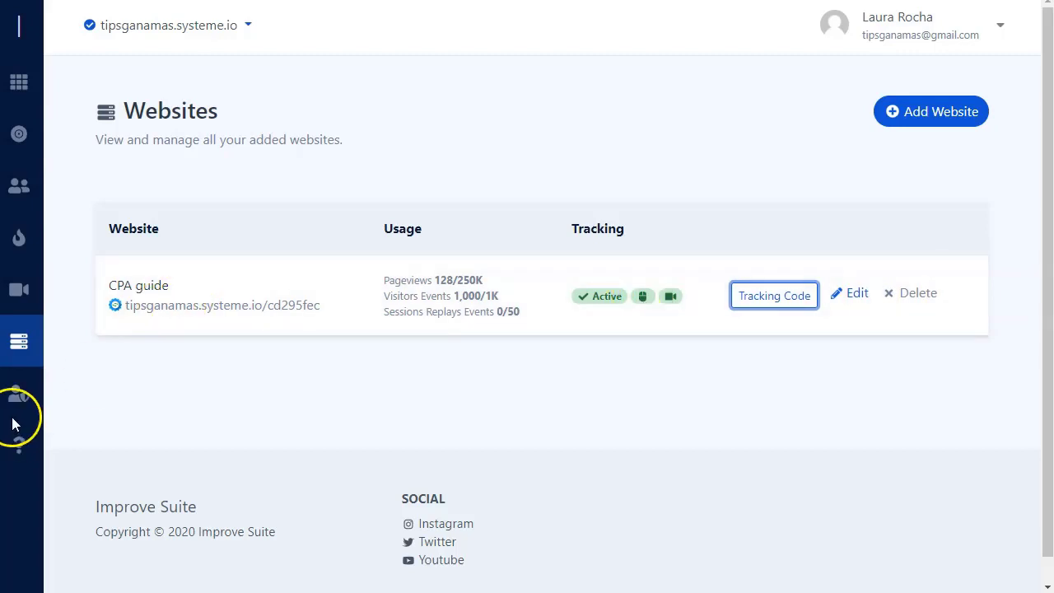
- Visit Teams and Help, then return to the dashboard showing 128 pageviews, 109 sessions, 96 visitors
{"action": "left_click", "coordinate": [23, 391]}
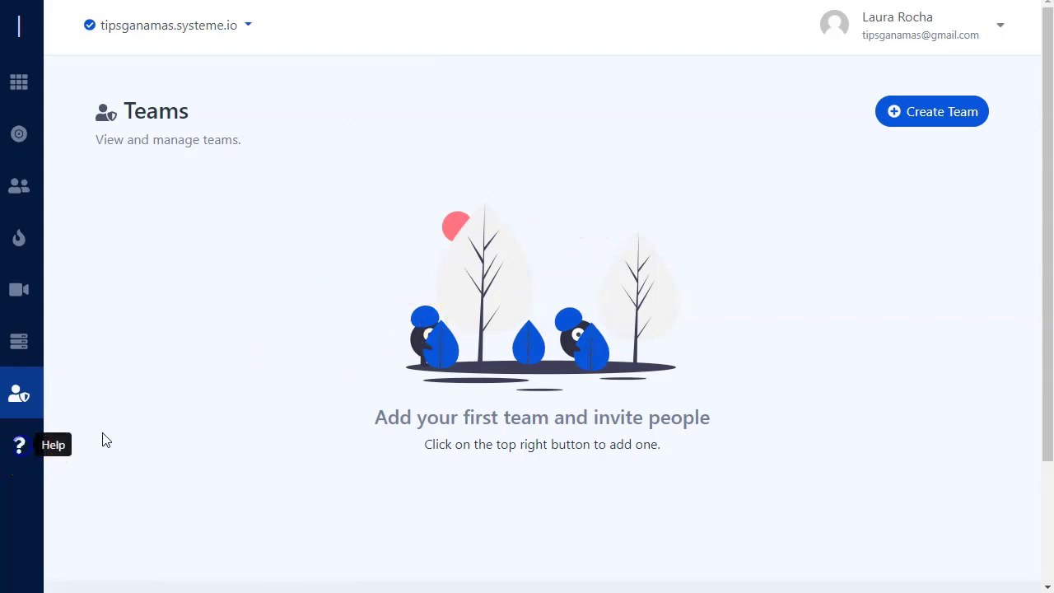
{"action": "left_click", "coordinate": [20, 444]}
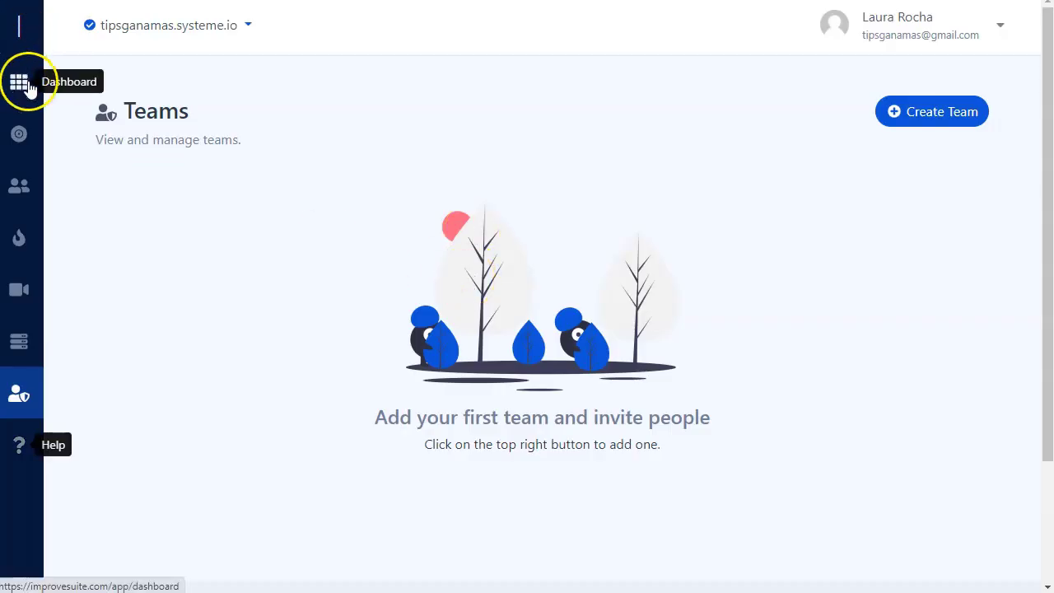
{"action": "left_click", "coordinate": [20, 83]}
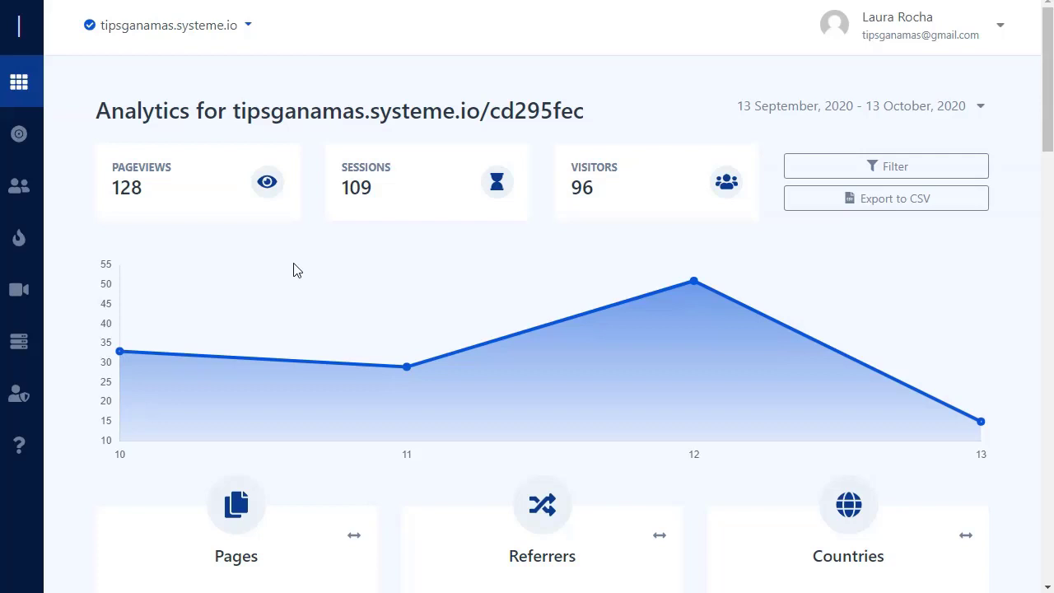
- Switch to realtime analytics for tipsganamas.systeme.io/cd295fec, which shows 0 active users and no data
{"action": "mouse_move", "coordinate": [182, 335]}
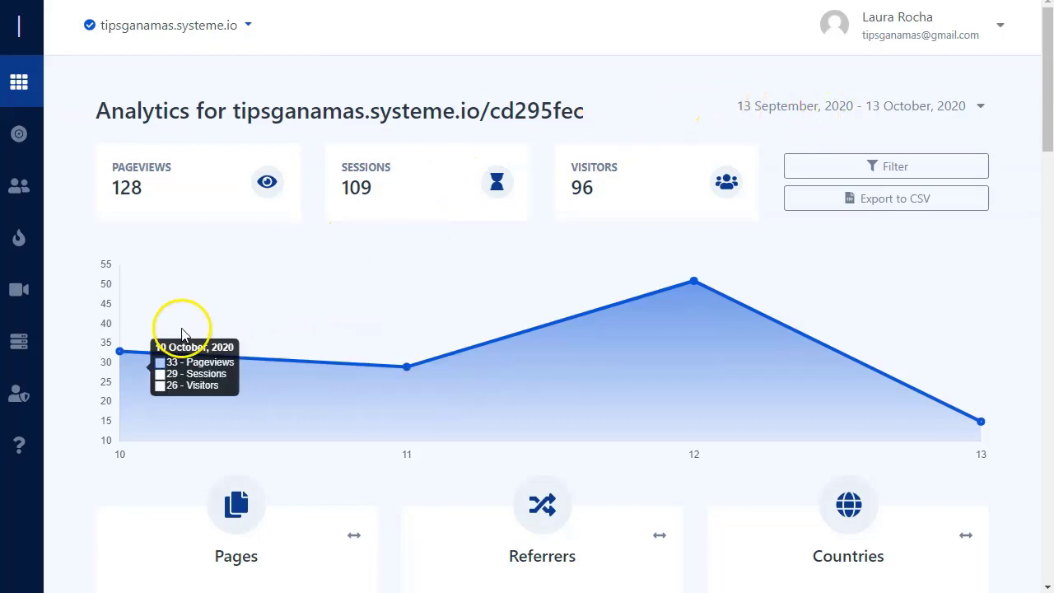
{"action": "left_click", "coordinate": [19, 398]}
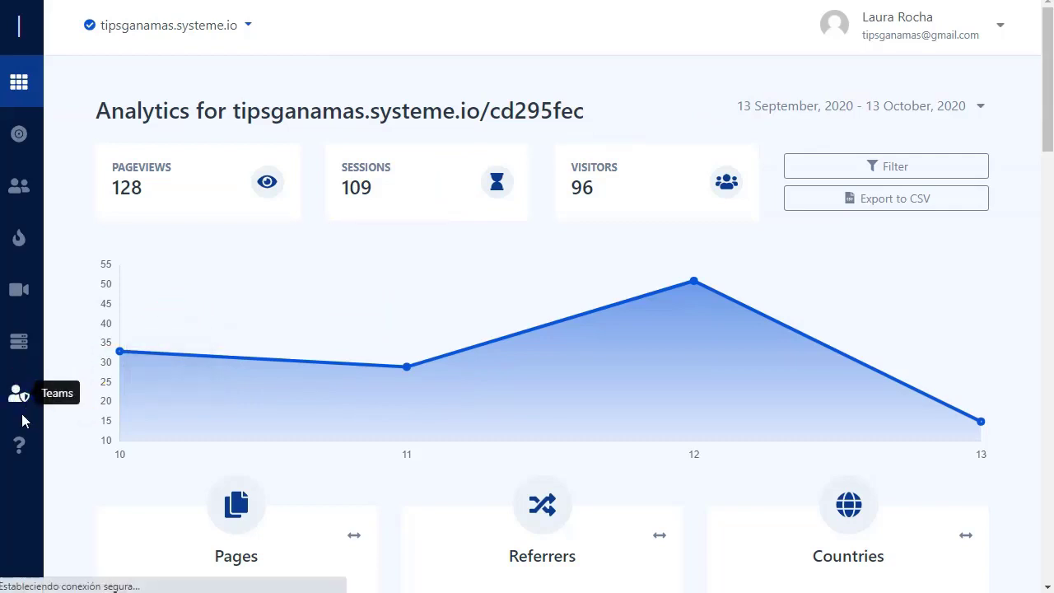
{"action": "left_click", "coordinate": [17, 138]}
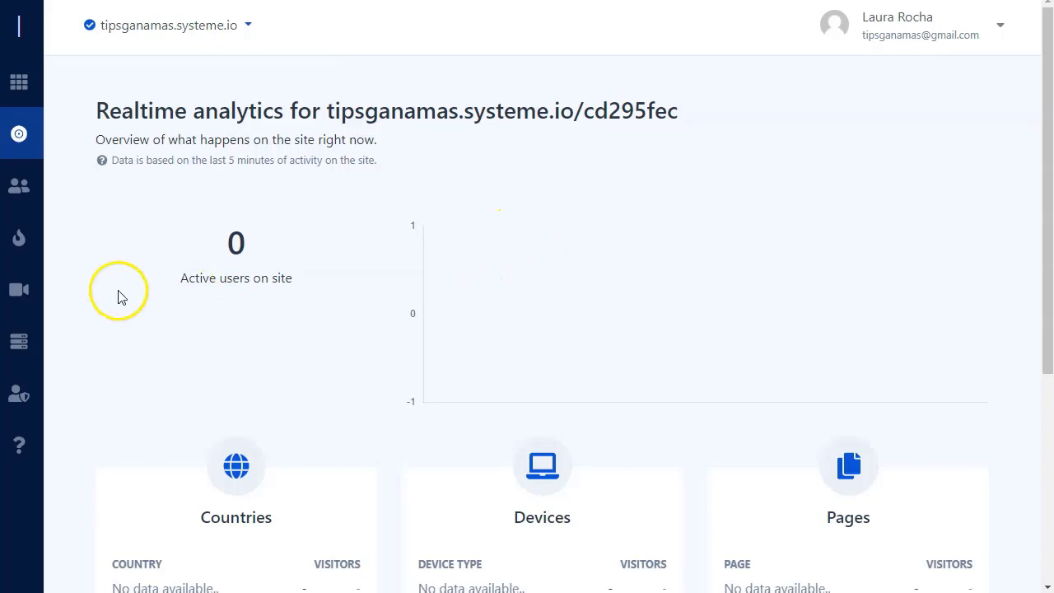
- Return to the cd295fec dashboard (128 pageviews, 109 sessions, 96 visitors) and review the Referrers, Countries, Devices and Browsers cards
{"action": "left_click", "coordinate": [15, 81]}
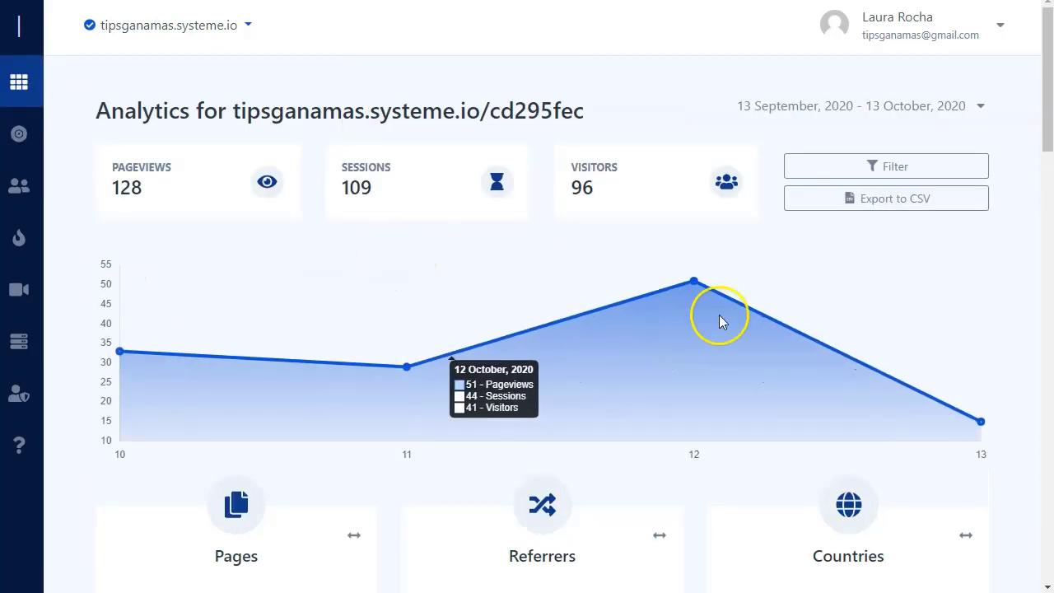
{"action": "scroll", "coordinate": [672, 233], "scroll_direction": "down", "scroll_amount": 4}
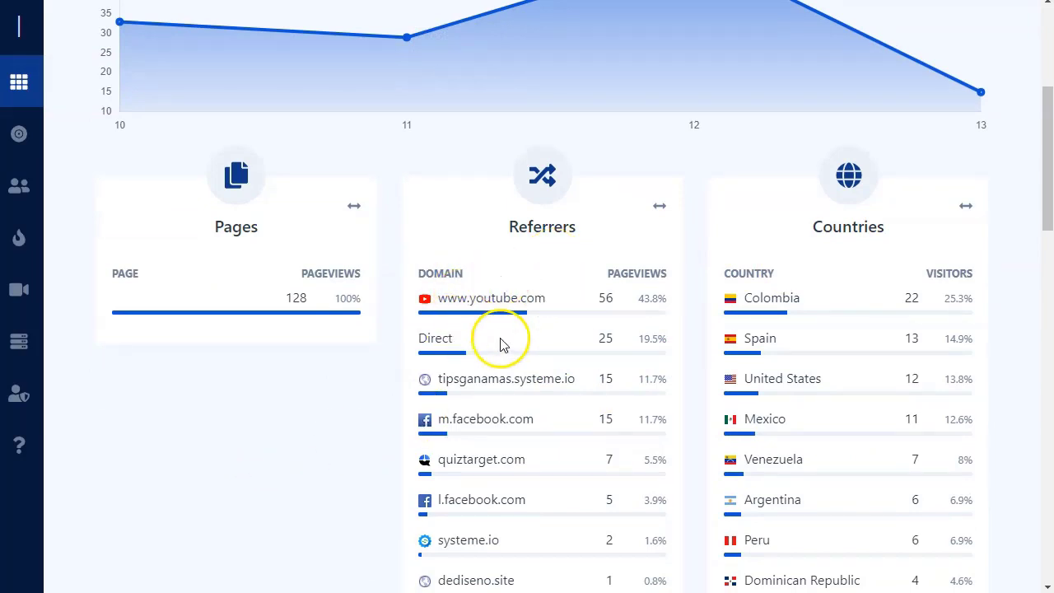
{"action": "scroll", "coordinate": [782, 228], "scroll_direction": "down", "scroll_amount": 1}
{"action": "scroll", "coordinate": [766, 315], "scroll_direction": "down", "scroll_amount": 3}
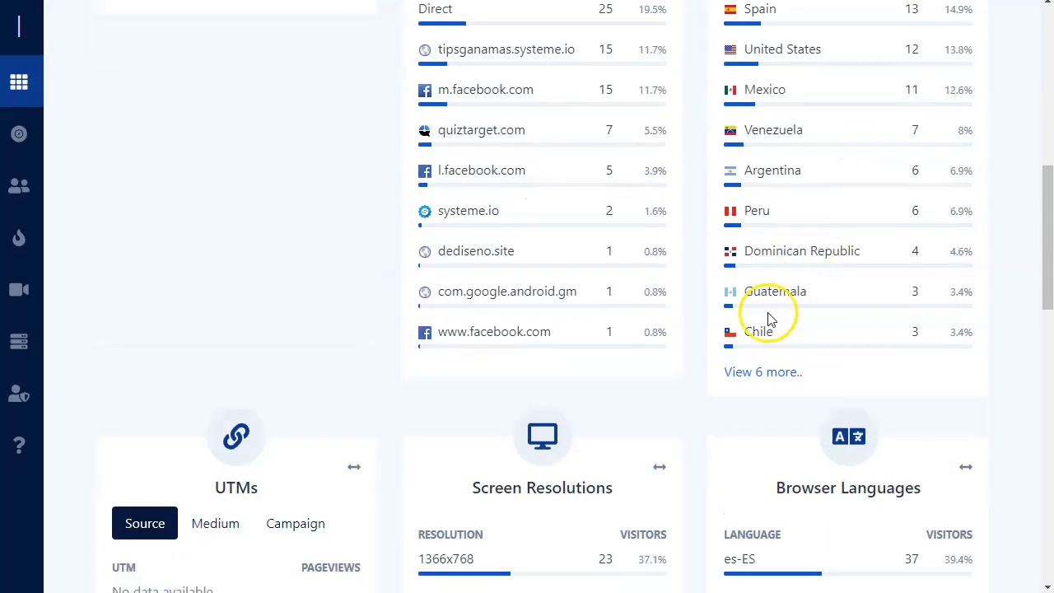
{"action": "scroll", "coordinate": [461, 409], "scroll_direction": "down", "scroll_amount": 2}
{"action": "scroll", "coordinate": [587, 367], "scroll_direction": "down", "scroll_amount": 2}
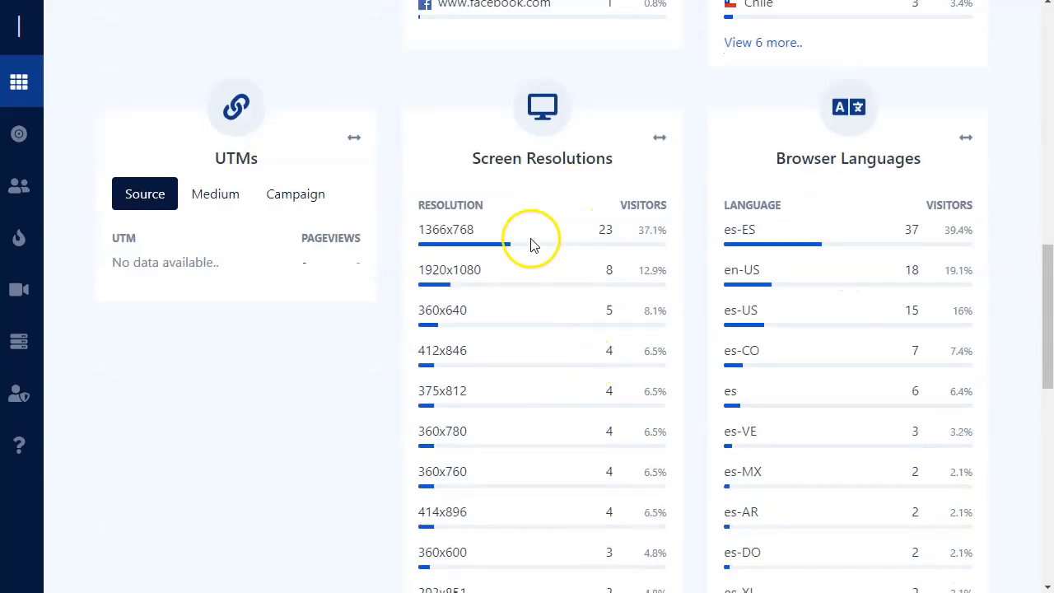
{"action": "scroll", "coordinate": [235, 381], "scroll_direction": "down", "scroll_amount": 3}
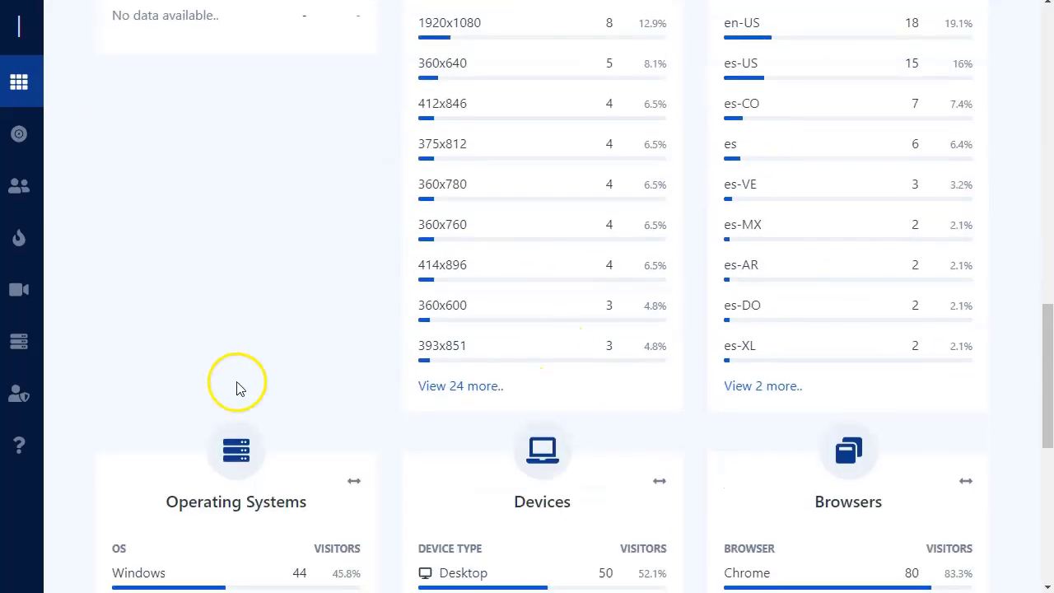
{"action": "scroll", "coordinate": [236, 387], "scroll_direction": "down", "scroll_amount": 3}
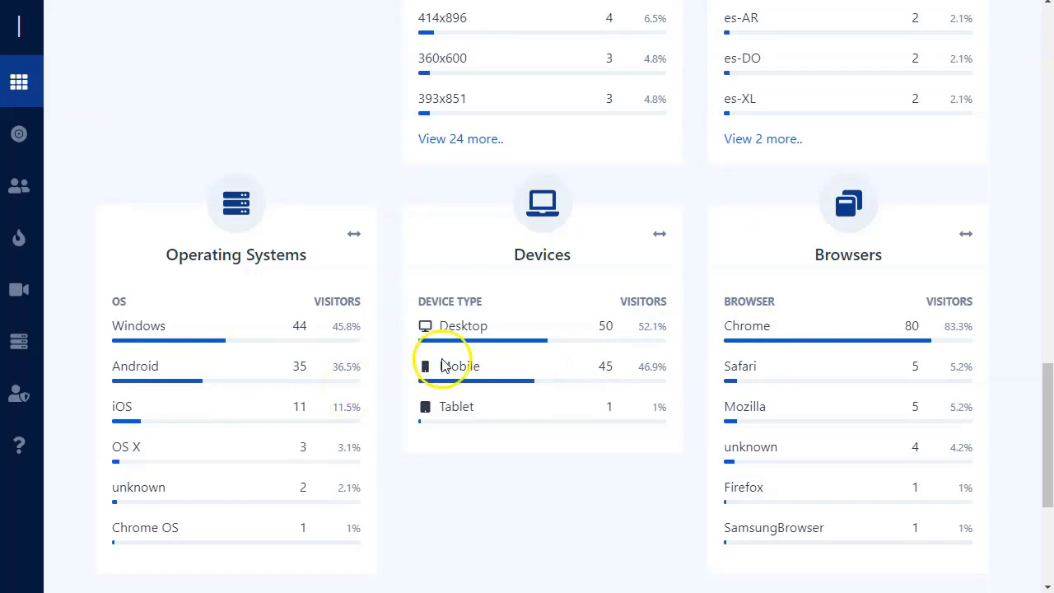
{"action": "scroll", "coordinate": [458, 365], "scroll_direction": "up", "scroll_amount": 5}
{"action": "scroll", "coordinate": [470, 365], "scroll_direction": "up", "scroll_amount": 5}
{"action": "scroll", "coordinate": [473, 367], "scroll_direction": "up", "scroll_amount": 5}
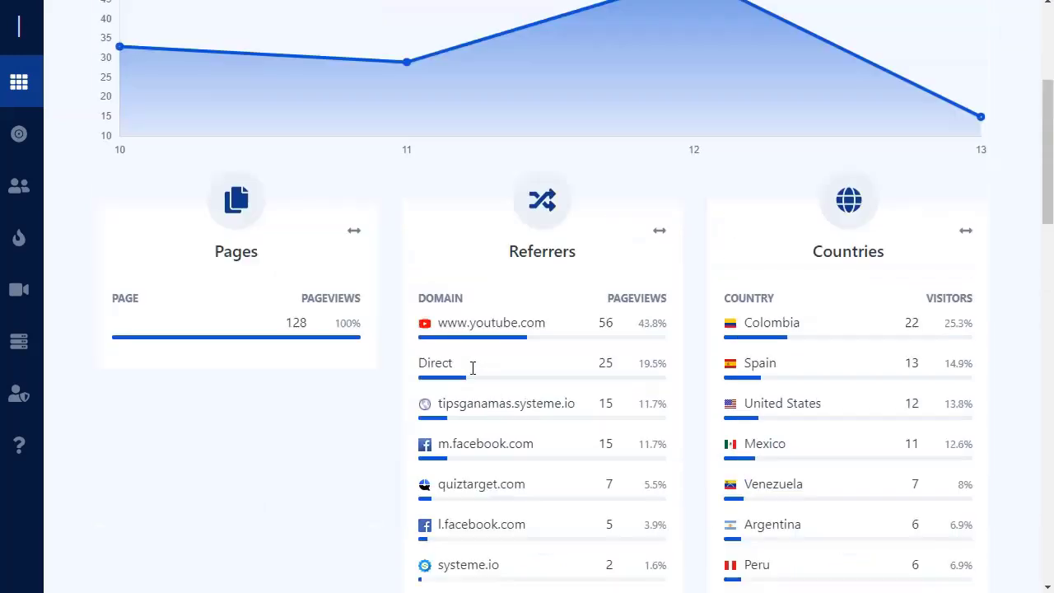
{"action": "scroll", "coordinate": [473, 368], "scroll_direction": "up", "scroll_amount": 2}
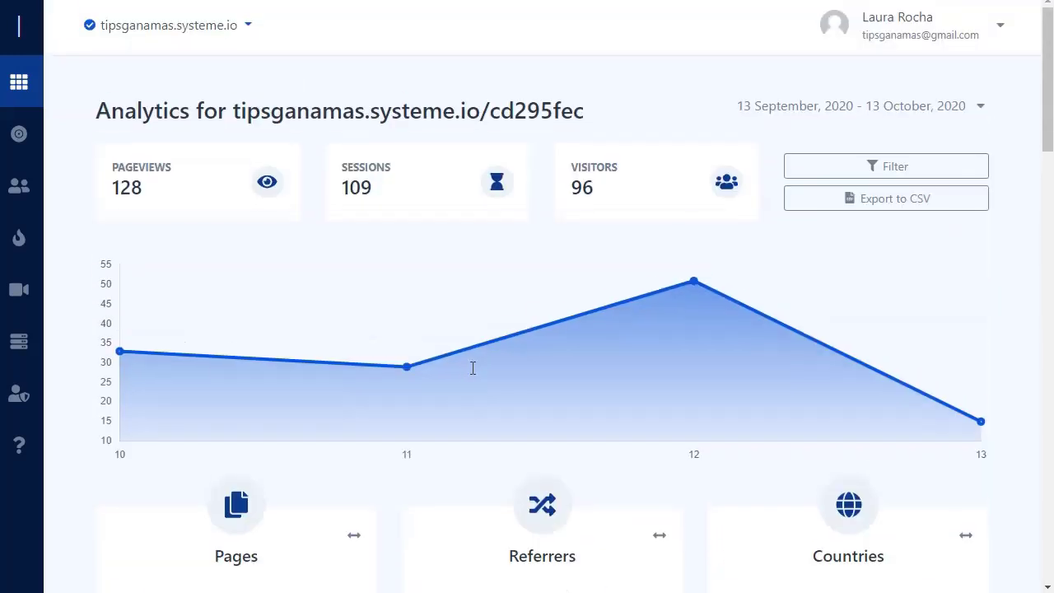